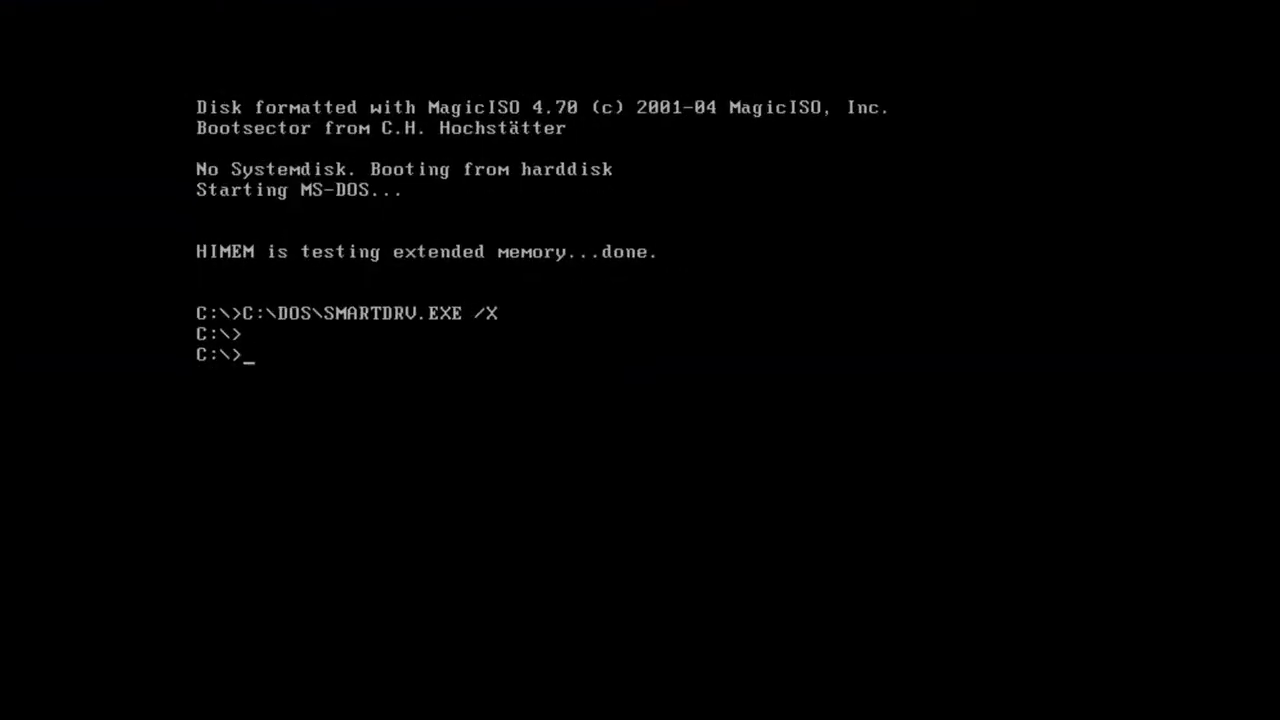
Step: Display the MS-DOS version with ver and start Windows with the win command
{"action": "type", "text": "ver"}
{"action": "key", "text": "Return"}
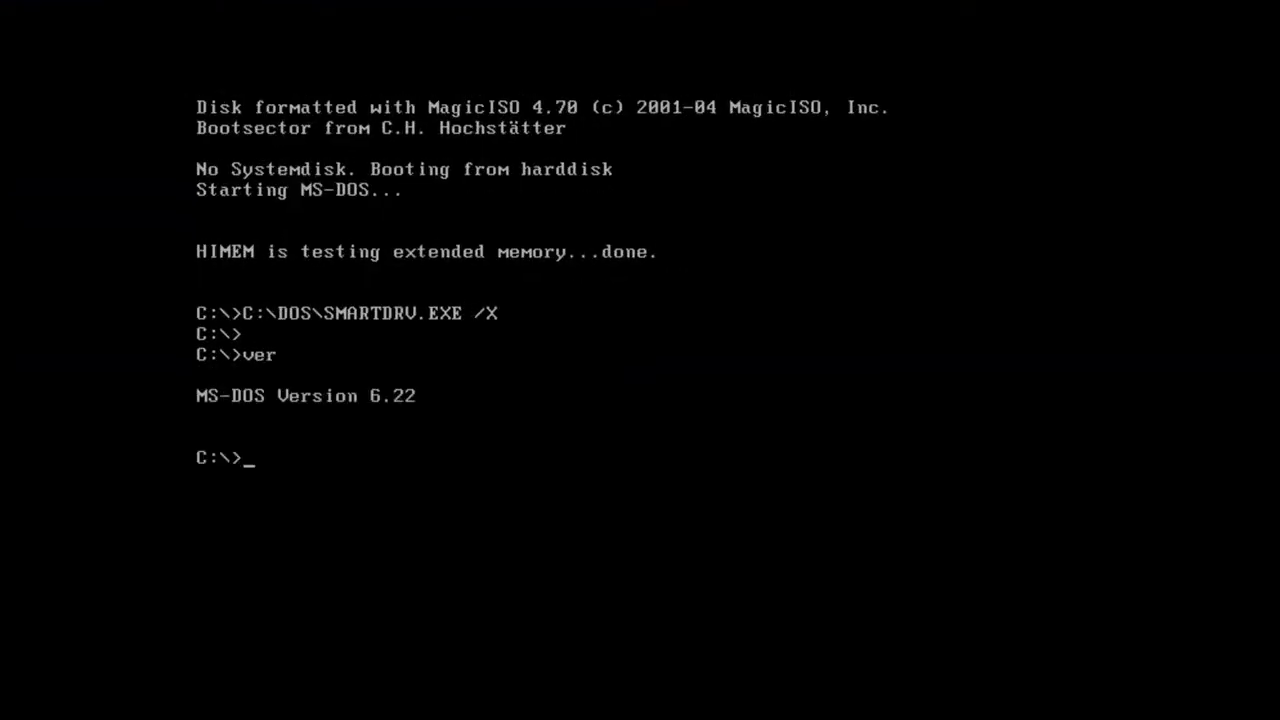
{"action": "type", "text": "win"}
{"action": "key", "text": "Return"}
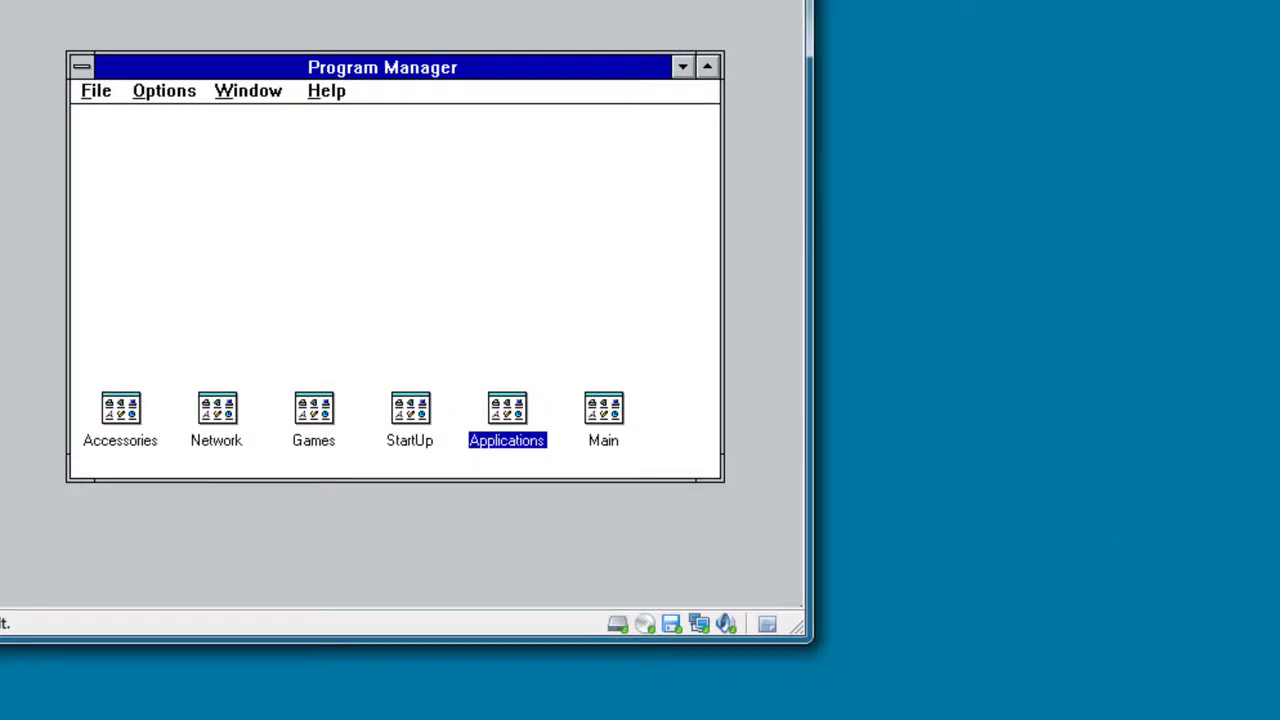
{"action": "key", "text": "ctrl+alt+Return"}
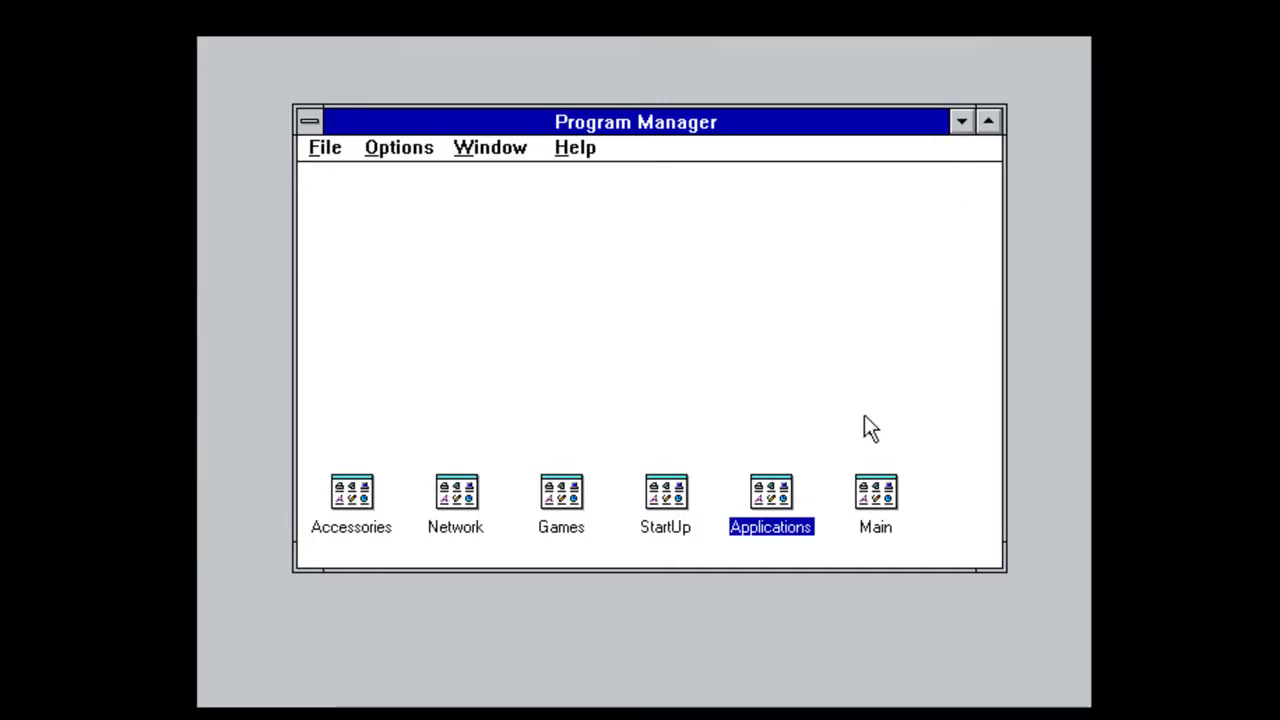
Step: Open Network Setup and choose to install Microsoft Windows Network with no additional network
{"action": "double_click", "coordinate": [466, 498]}
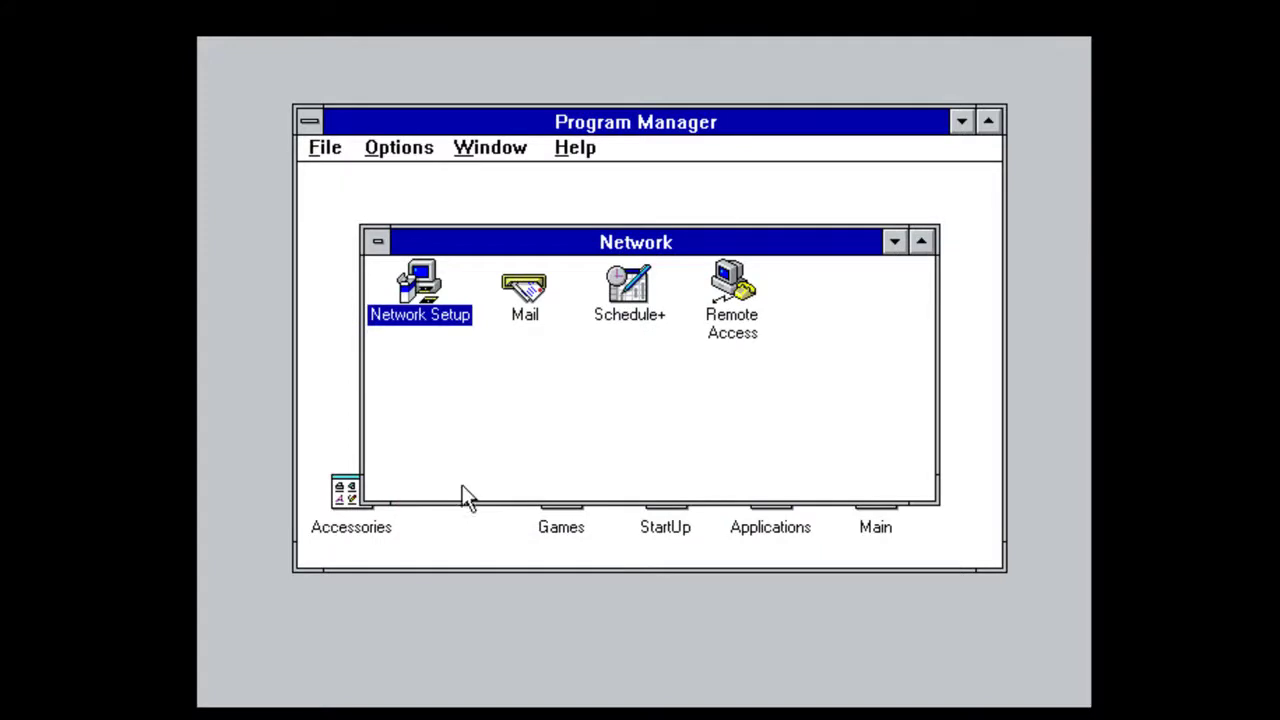
{"action": "double_click", "coordinate": [418, 288]}
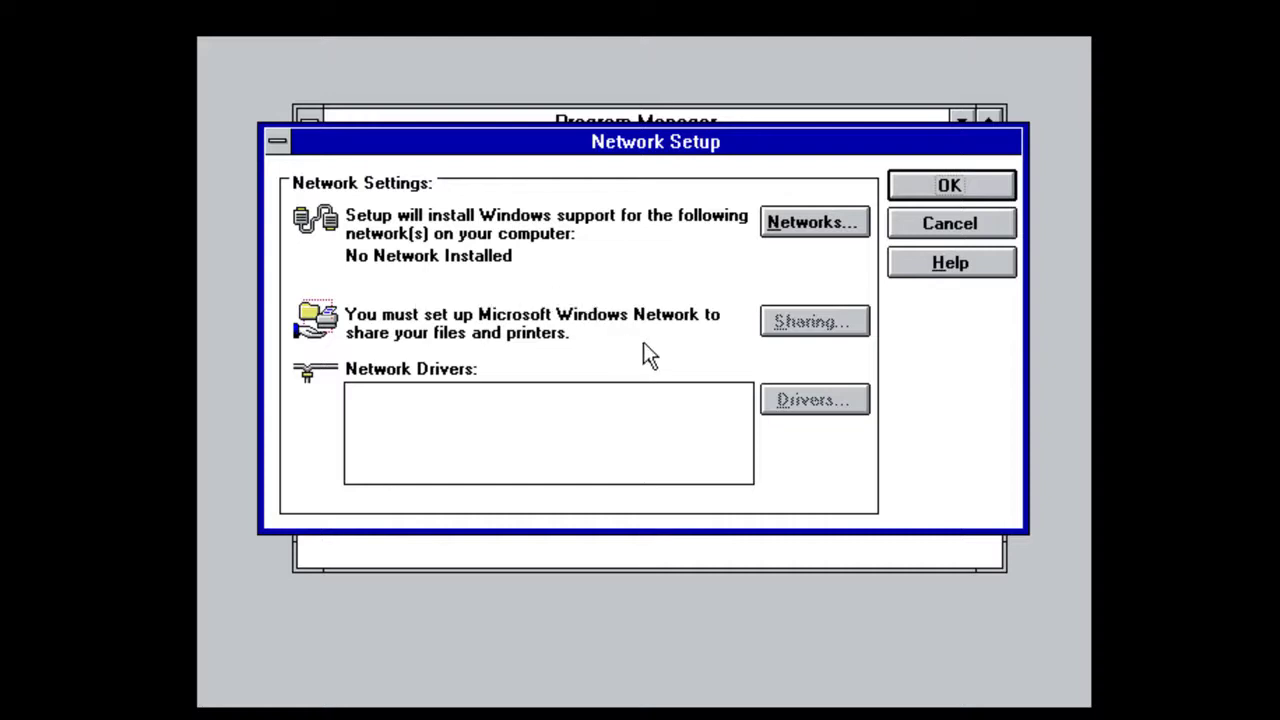
{"action": "left_click", "coordinate": [812, 223]}
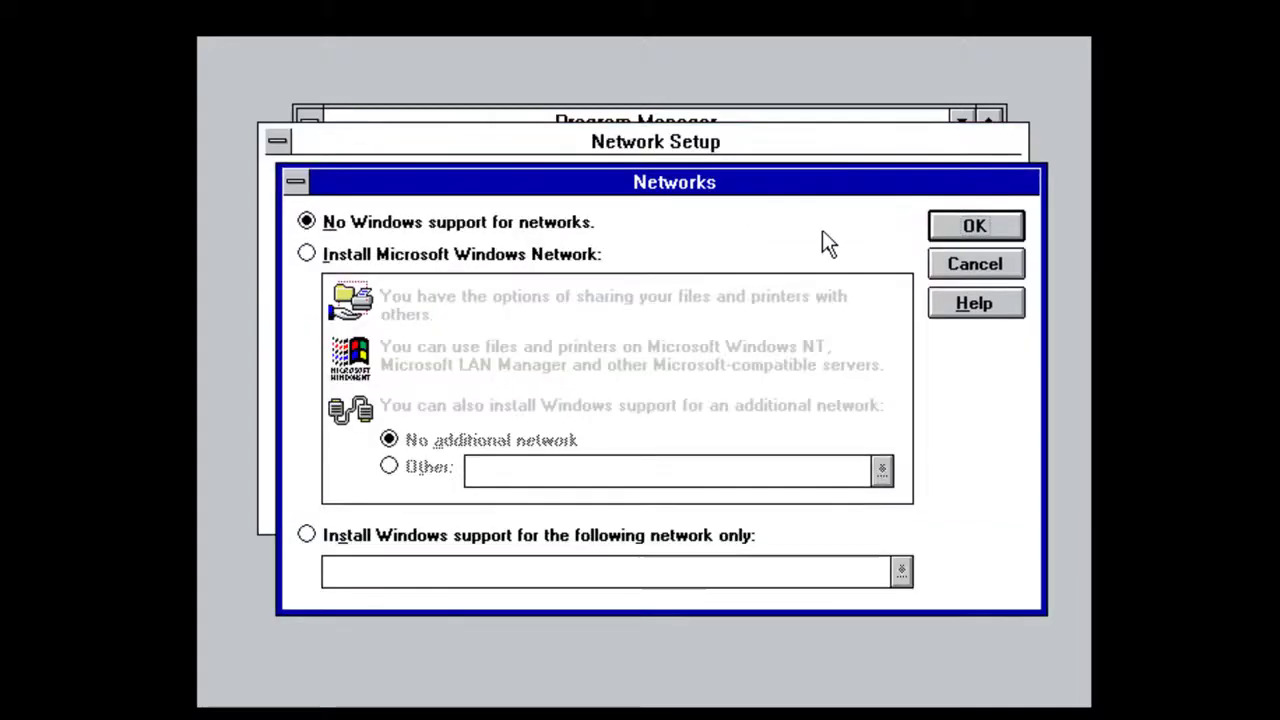
{"action": "left_click", "coordinate": [328, 258]}
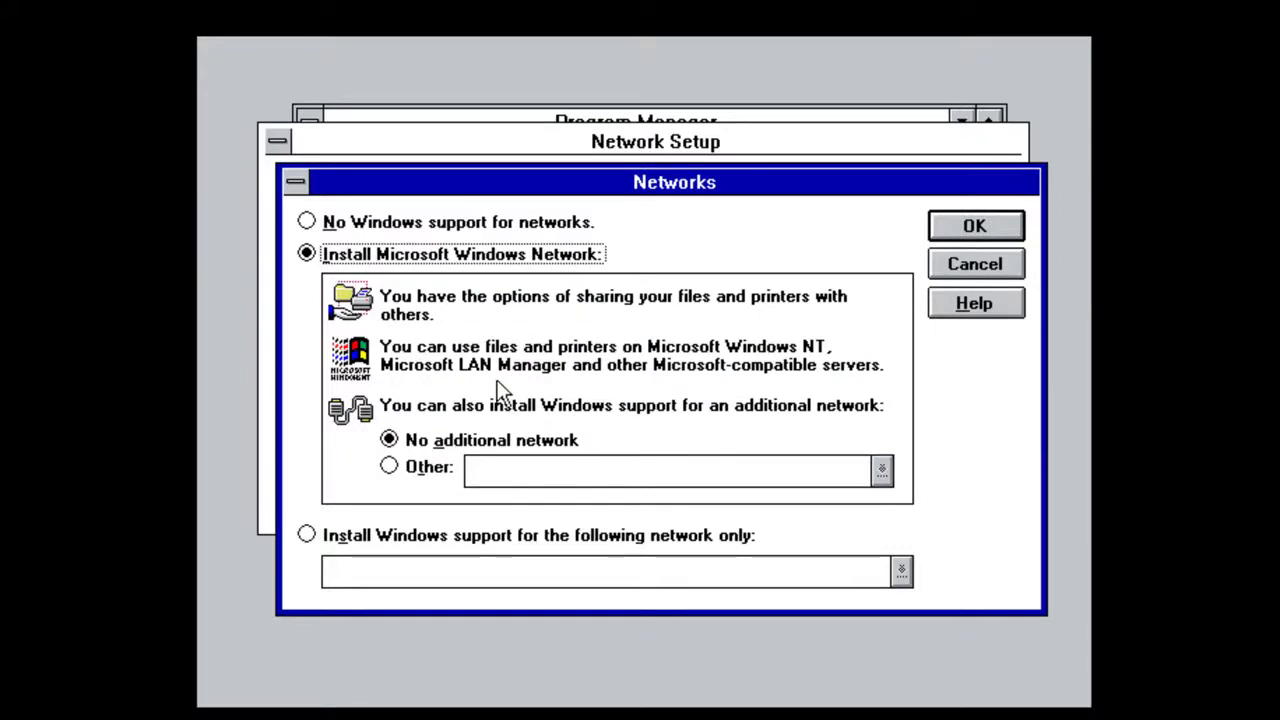
{"action": "left_click", "coordinate": [975, 226]}
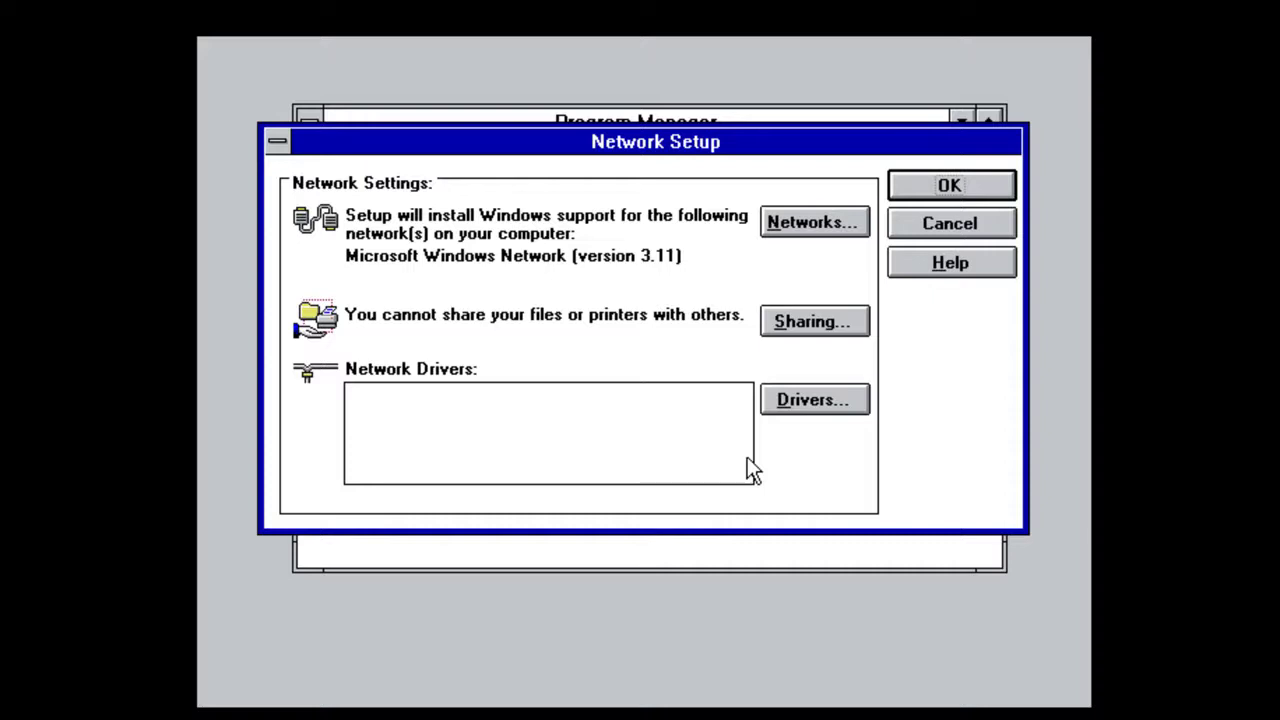
Step: Add the 3Com EtherLink III network adapter to the network drivers
{"action": "left_click", "coordinate": [726, 440]}
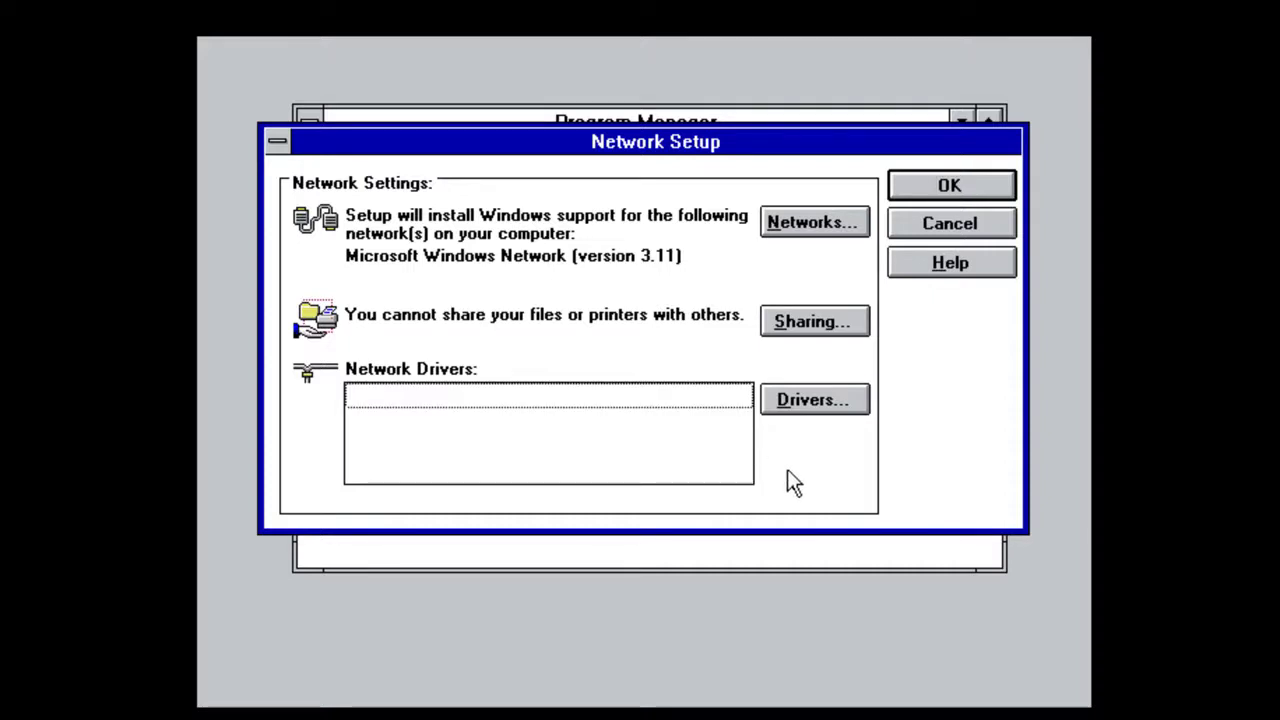
{"action": "left_click", "coordinate": [818, 399]}
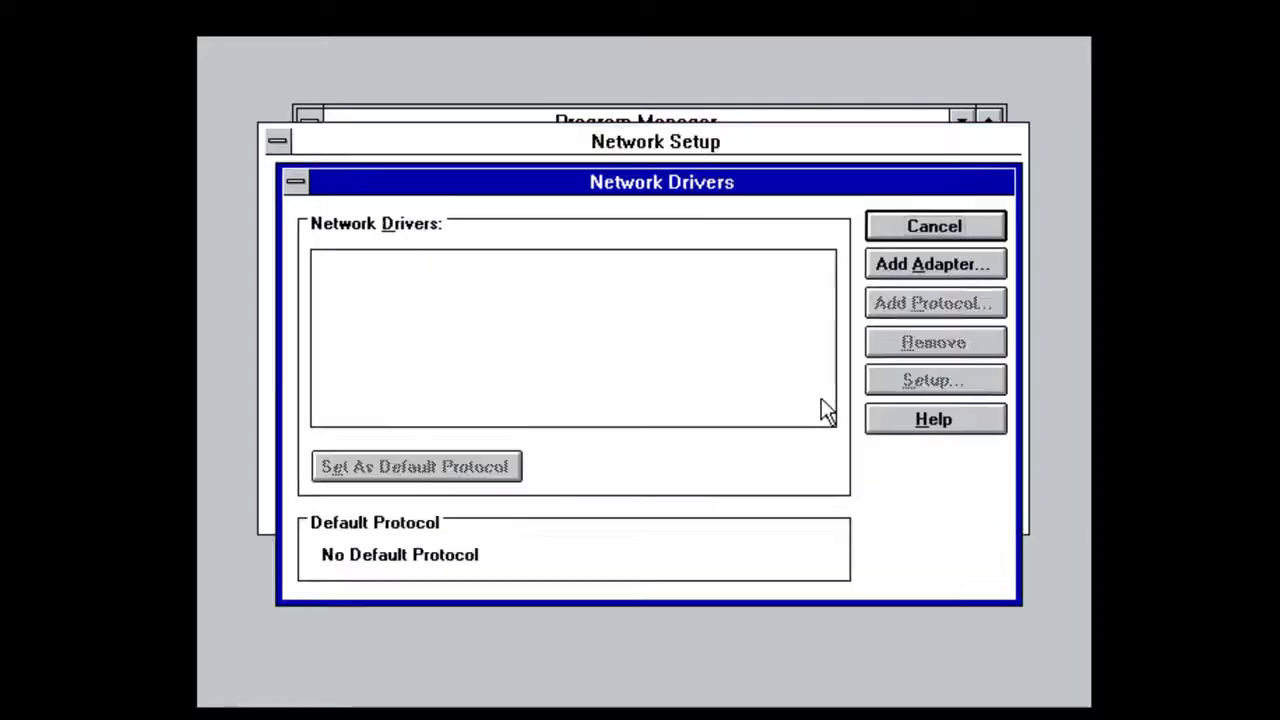
{"action": "left_click", "coordinate": [958, 257]}
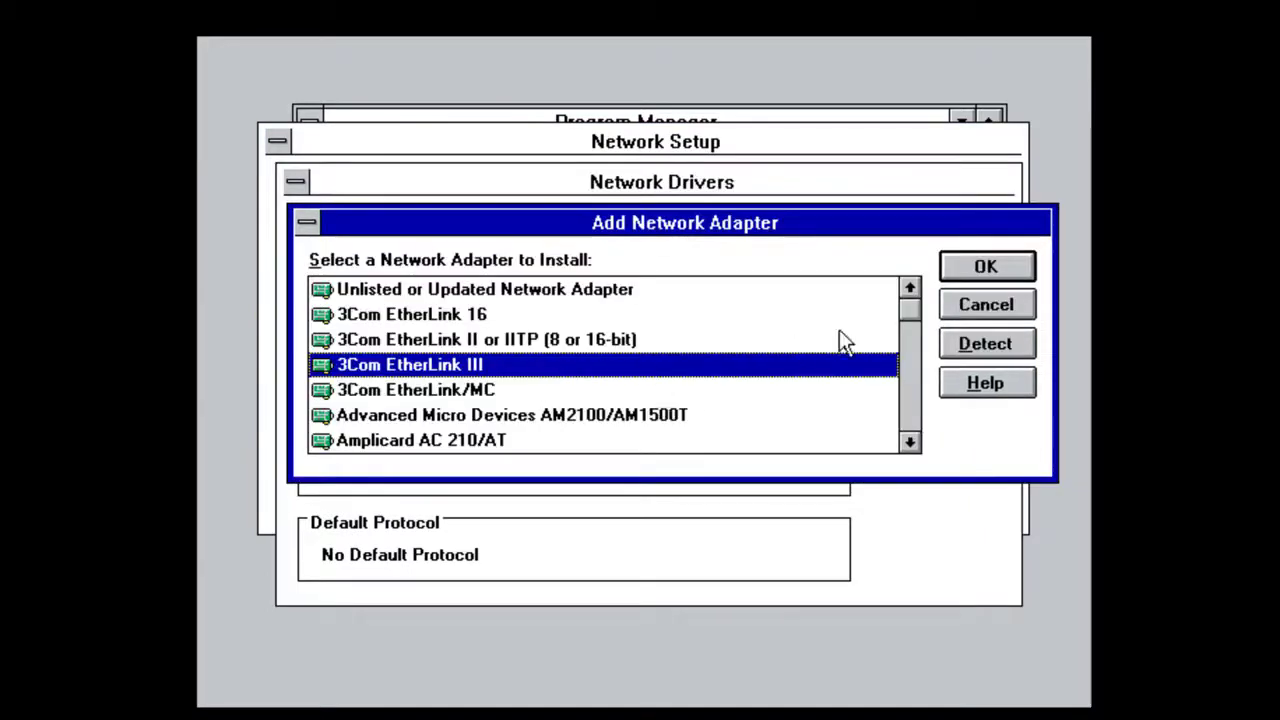
{"action": "left_click", "coordinate": [988, 264]}
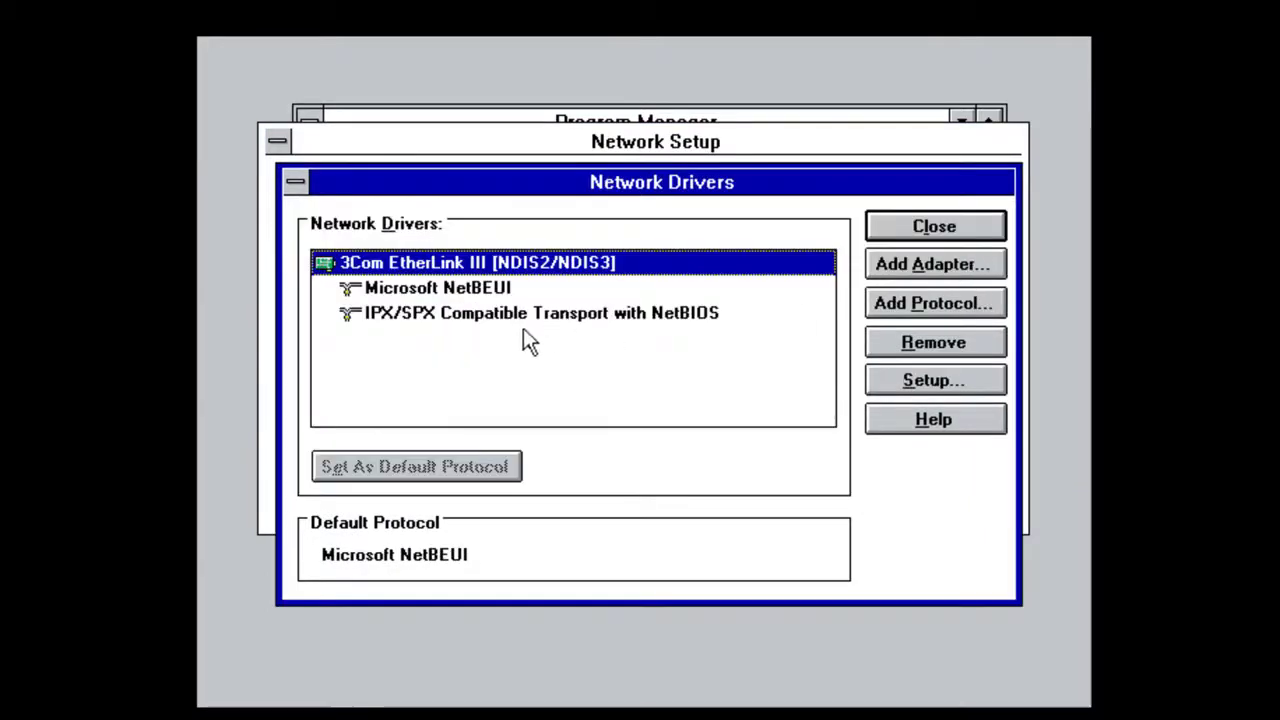
Step: Open the selection of protocols that can be added to the 3Com EtherLink III adapter and choose Microsoft TCP/IP-32 3.11b
{"action": "left_click", "coordinate": [411, 296]}
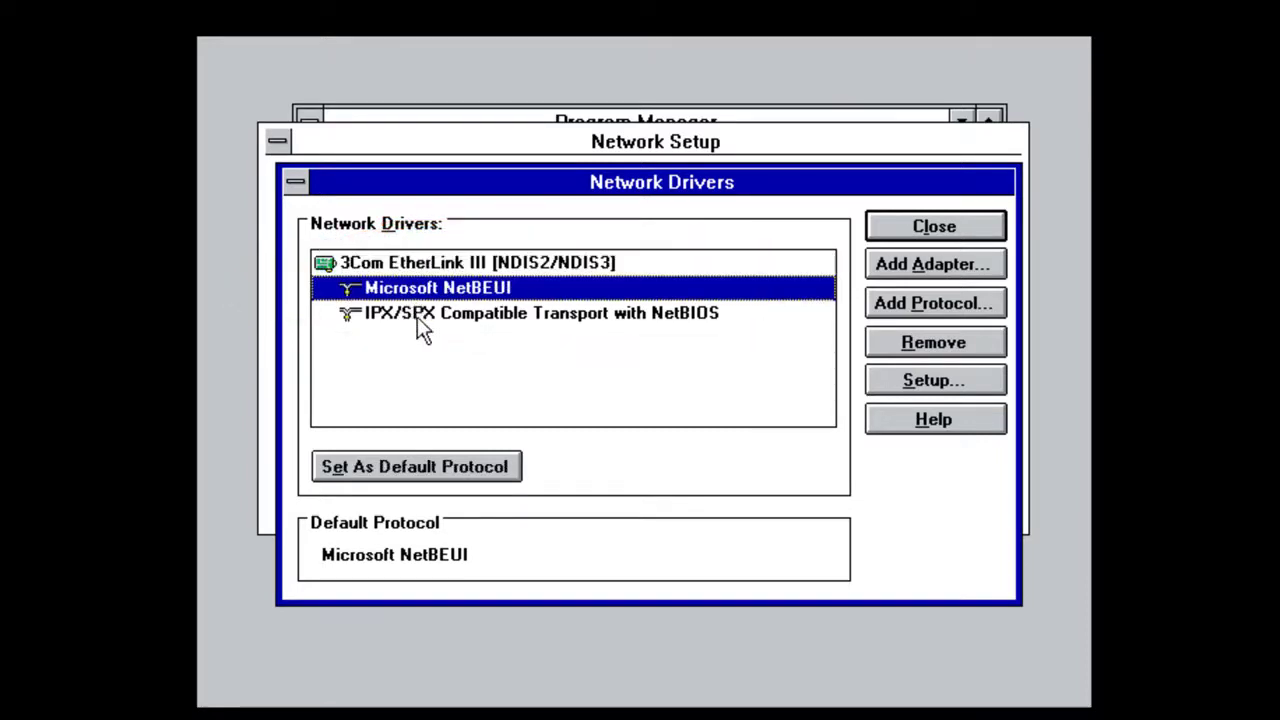
{"action": "left_click", "coordinate": [417, 318]}
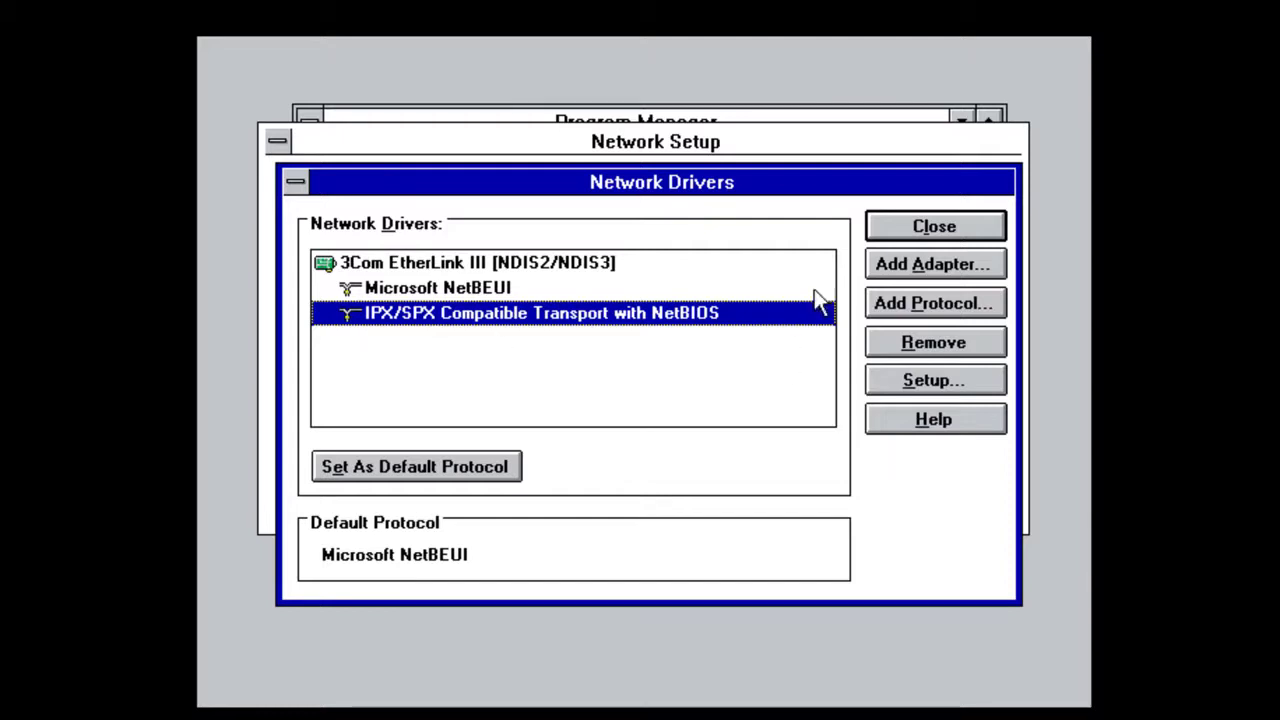
{"action": "left_click", "coordinate": [991, 303]}
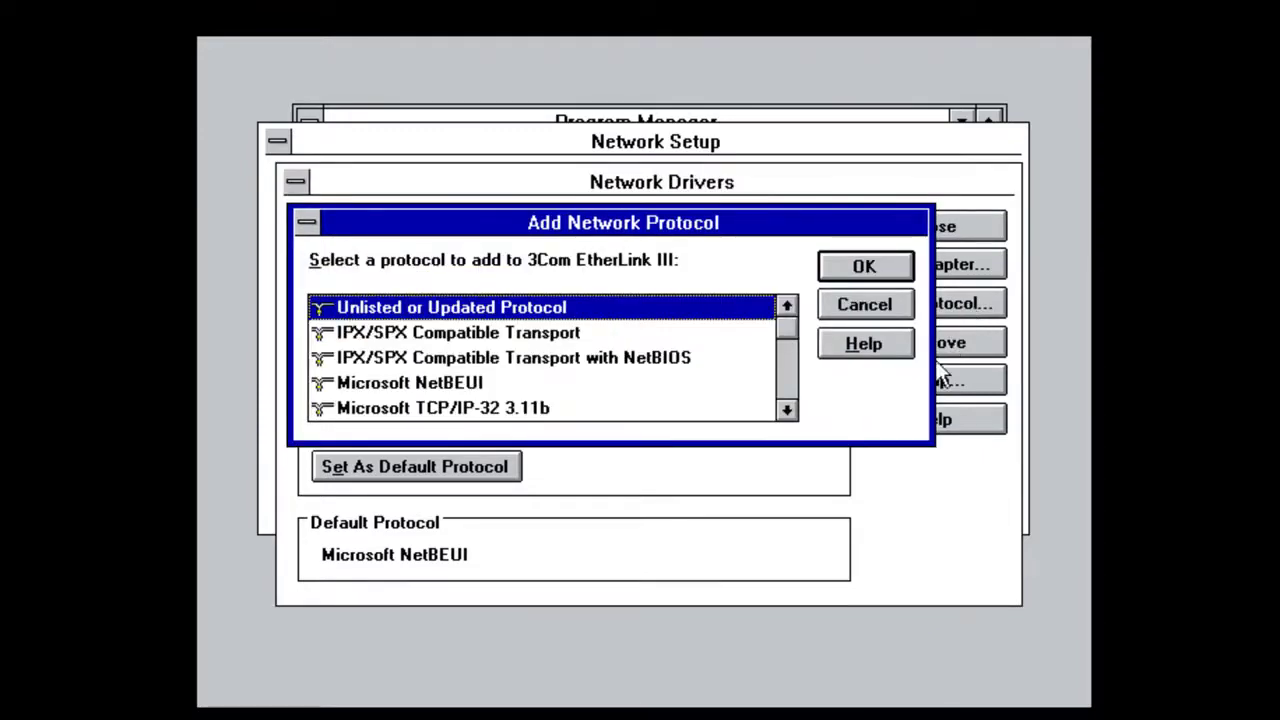
{"action": "left_click", "coordinate": [452, 410]}
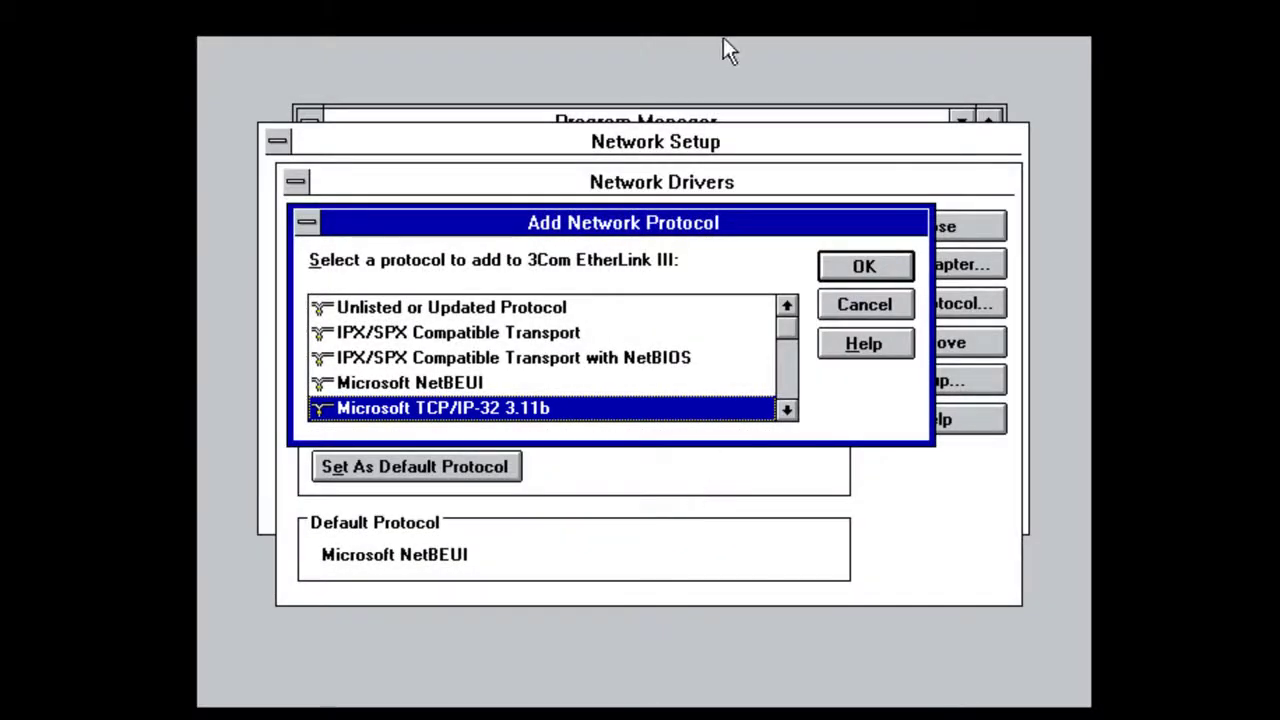
{"action": "left_click_drag", "start_coordinate": [711, 234], "coordinate": [633, 206]}
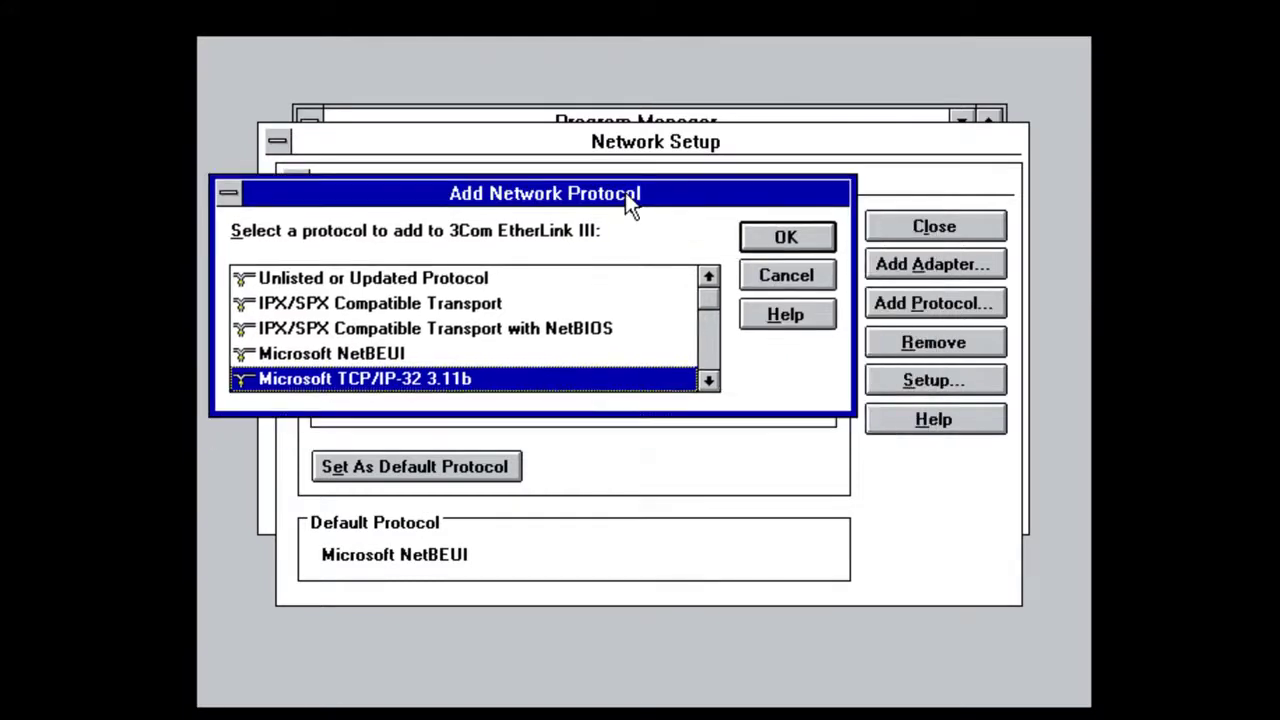
{"action": "left_click", "coordinate": [444, 280]}
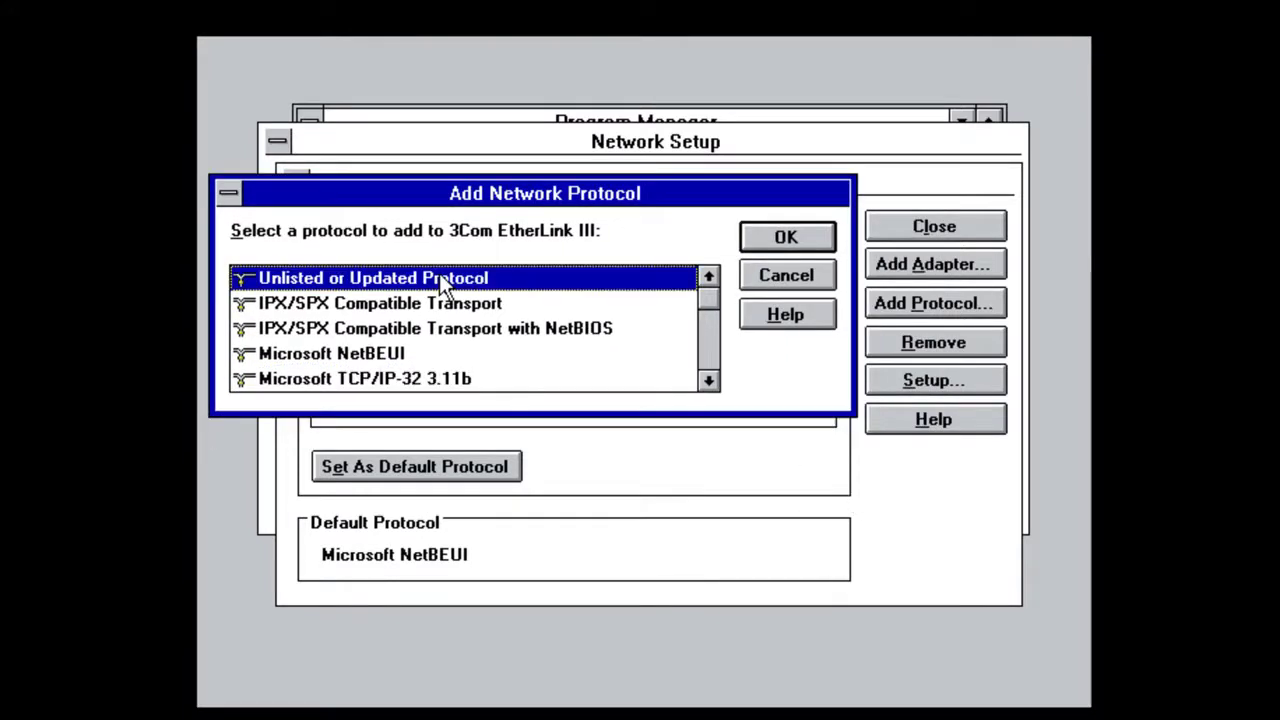
{"action": "left_click", "coordinate": [789, 240]}
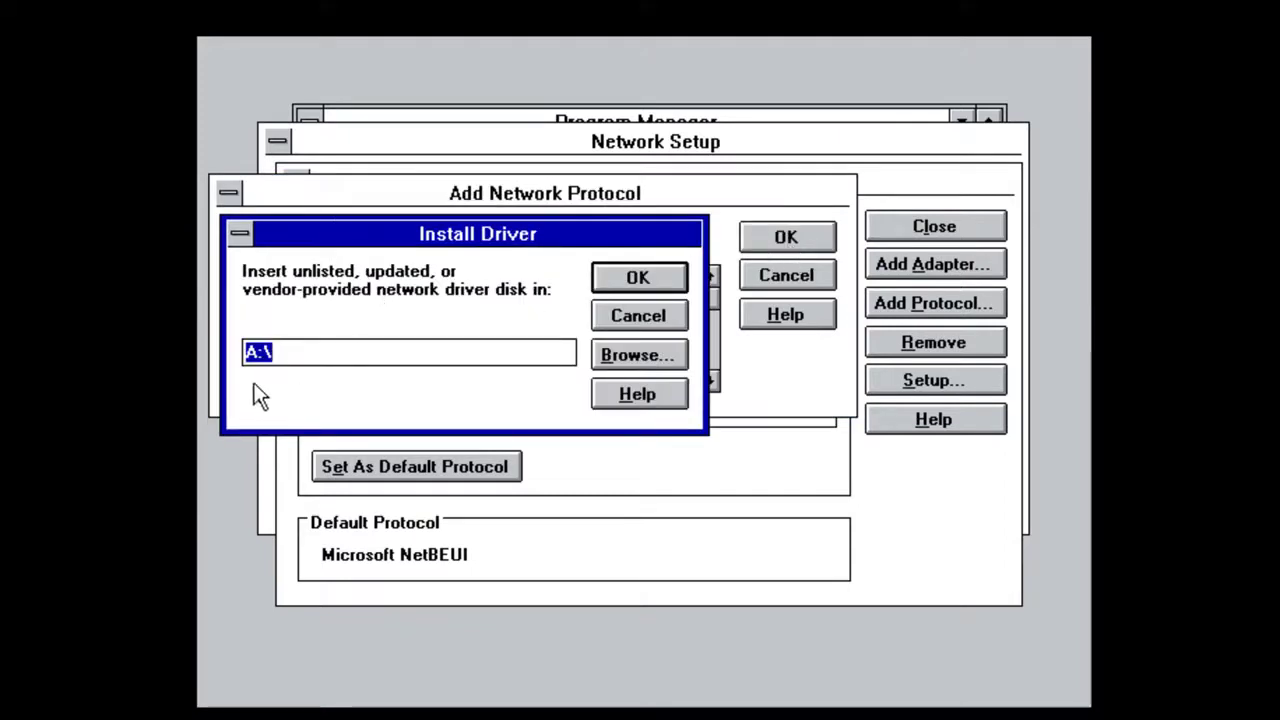
{"action": "left_click", "coordinate": [638, 317]}
Step: Add the Microsoft TCP/IP-32 3.11b protocol to the adapter and make it the default protocol
{"action": "left_click", "coordinate": [449, 379]}
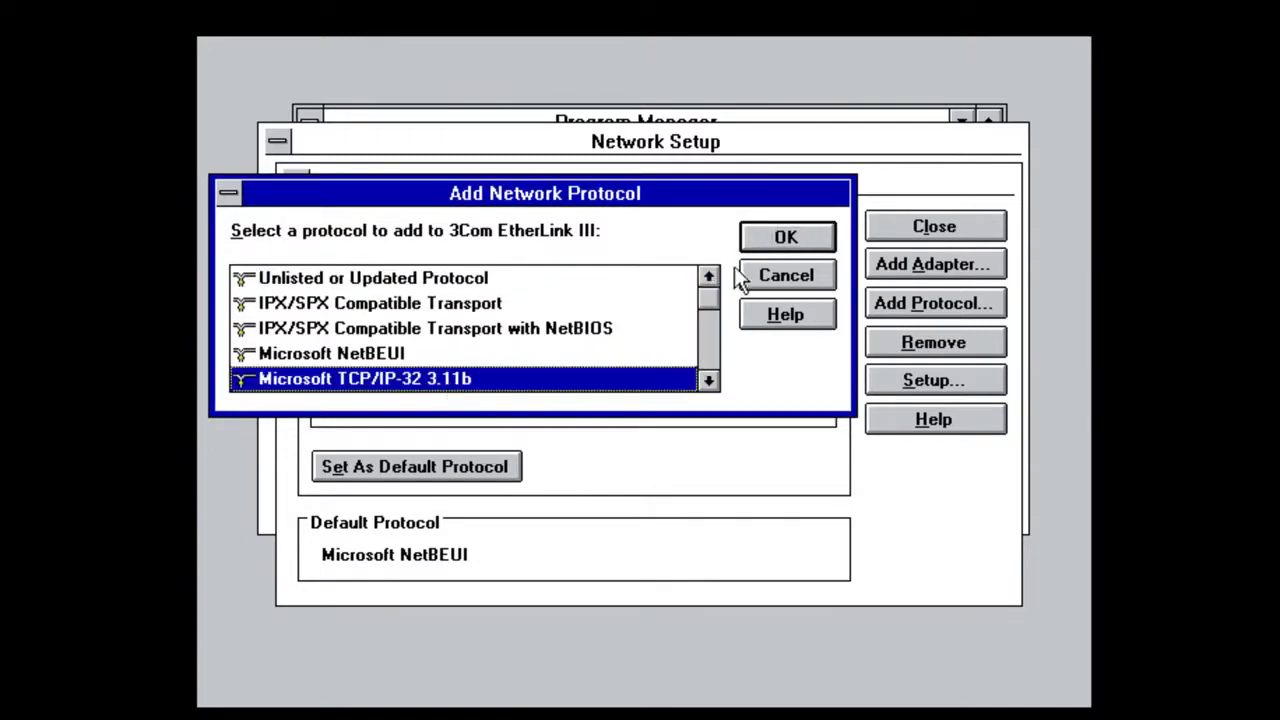
{"action": "left_click", "coordinate": [773, 240]}
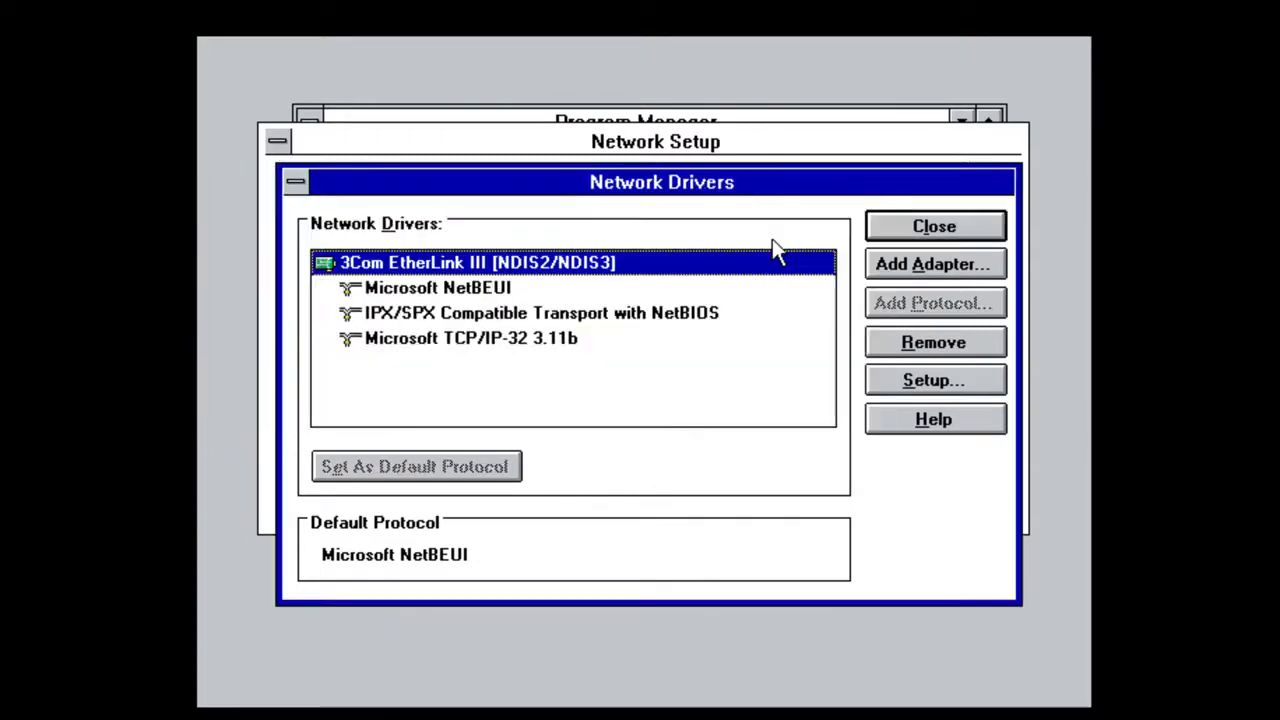
{"action": "left_click", "coordinate": [565, 345]}
{"action": "left_click", "coordinate": [476, 468]}
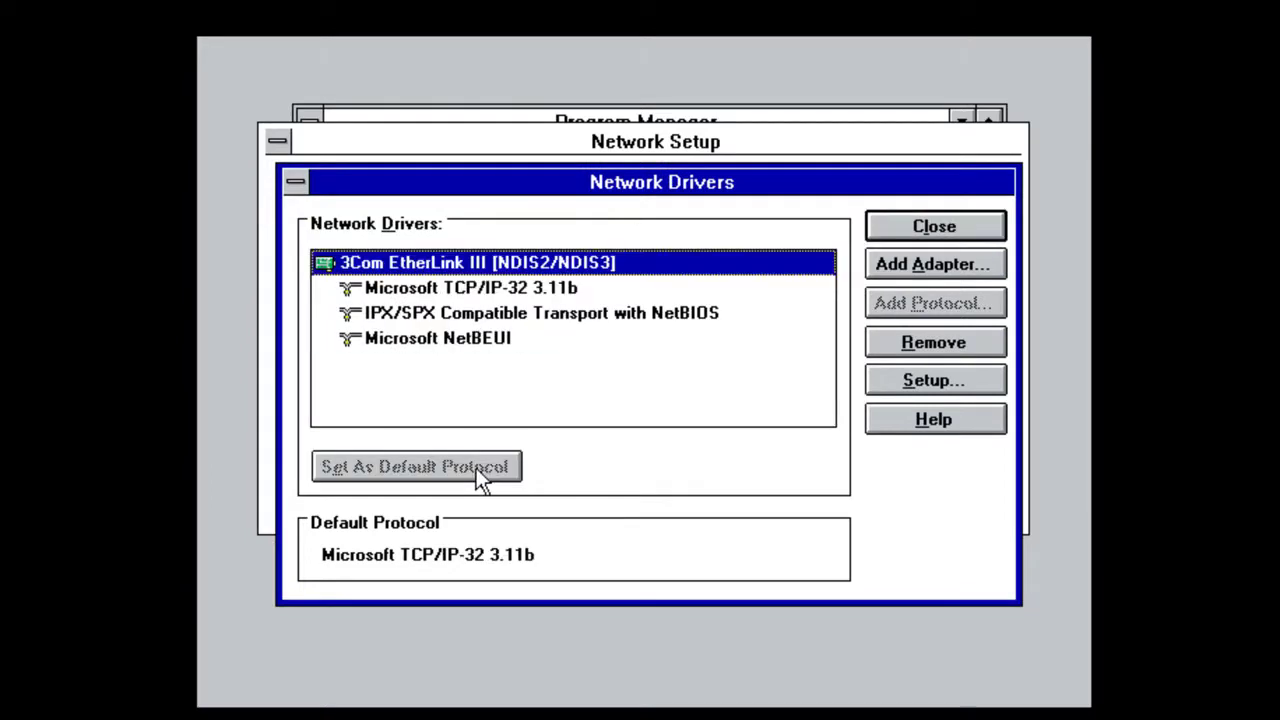
Step: Open the setup of Microsoft TCP/IP-32 3.11b and decline enabling automatic DHCP configuration
{"action": "left_click", "coordinate": [486, 288]}
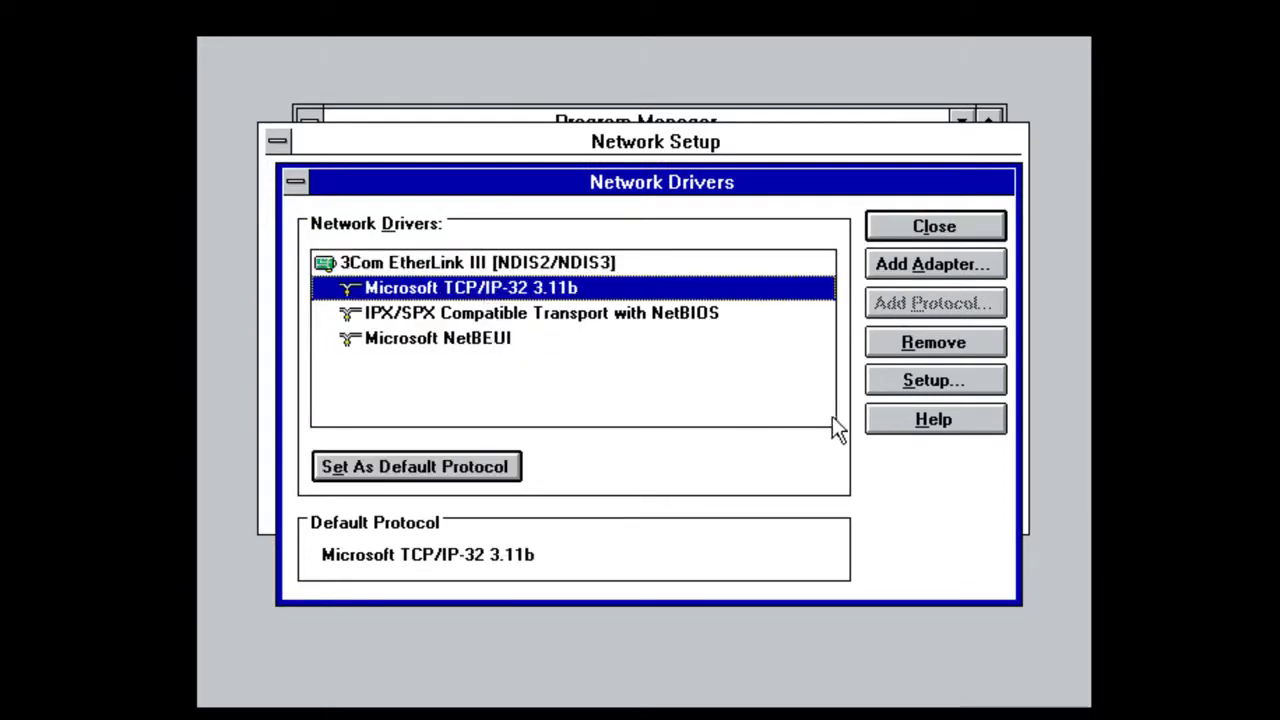
{"action": "left_click", "coordinate": [933, 380]}
{"action": "left_click", "coordinate": [530, 197]}
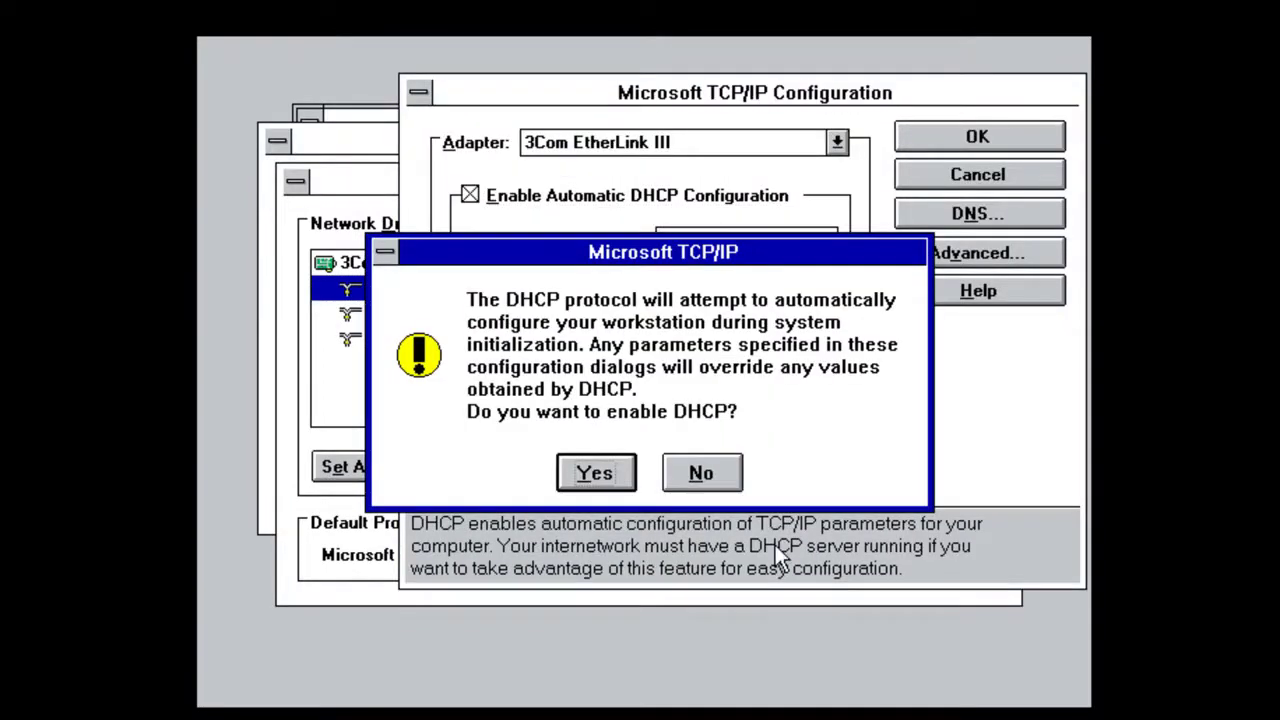
{"action": "left_click", "coordinate": [700, 473]}
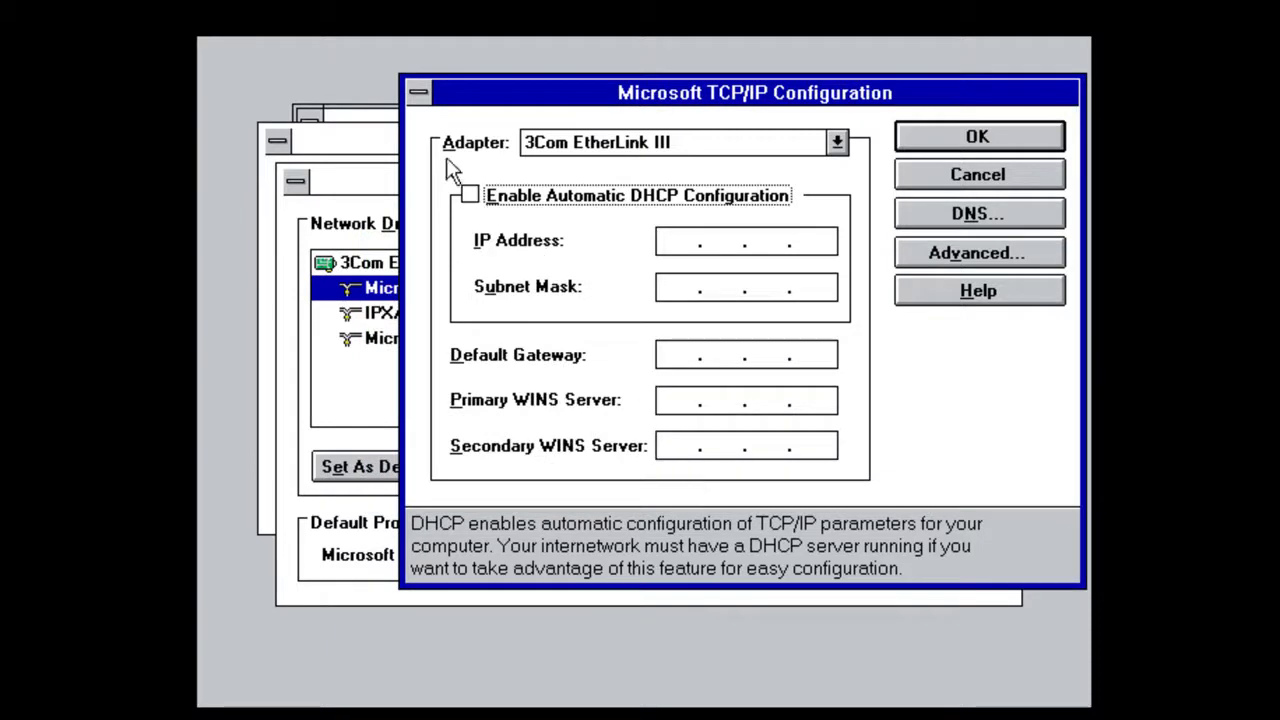
Step: Set the IP address to 10.0.0.9 with subnet mask 255.0.0.0 and the default gateway to 10.0.0.1
{"action": "left_click", "coordinate": [697, 243]}
{"action": "type", "text": "10.0.0.9"}
{"action": "left_click", "coordinate": [666, 352]}
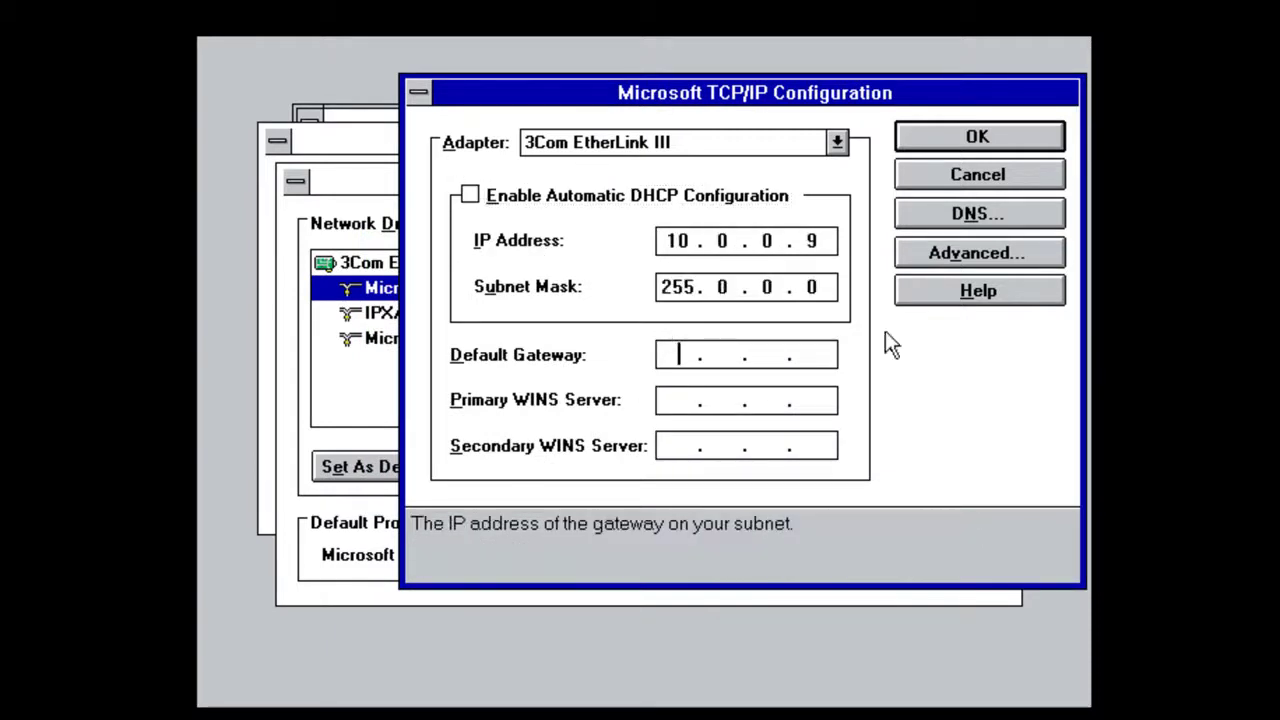
{"action": "type", "text": "10.0.0.1"}
{"action": "left_click", "coordinate": [678, 400]}
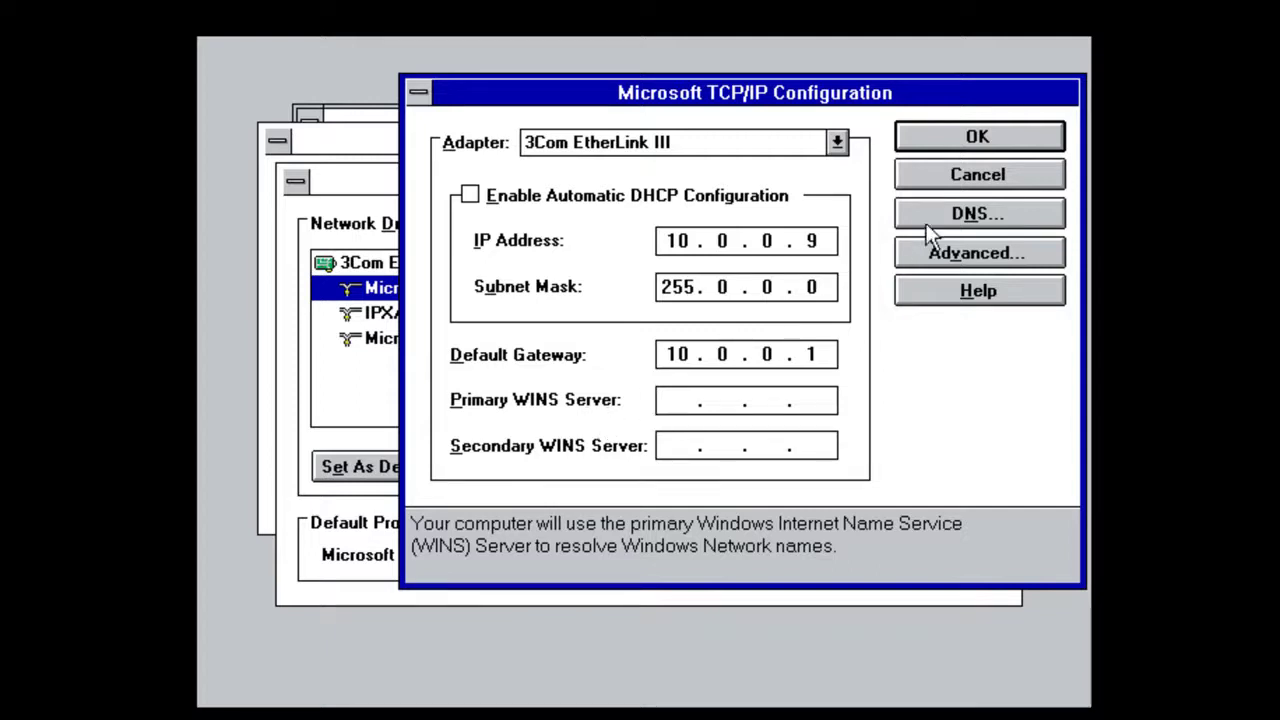
Step: Try adding 10.0.0.1 to the DNS search order and nuggetlab.com to the domain suffix search order, discarding both entries
{"action": "left_click", "coordinate": [1003, 212]}
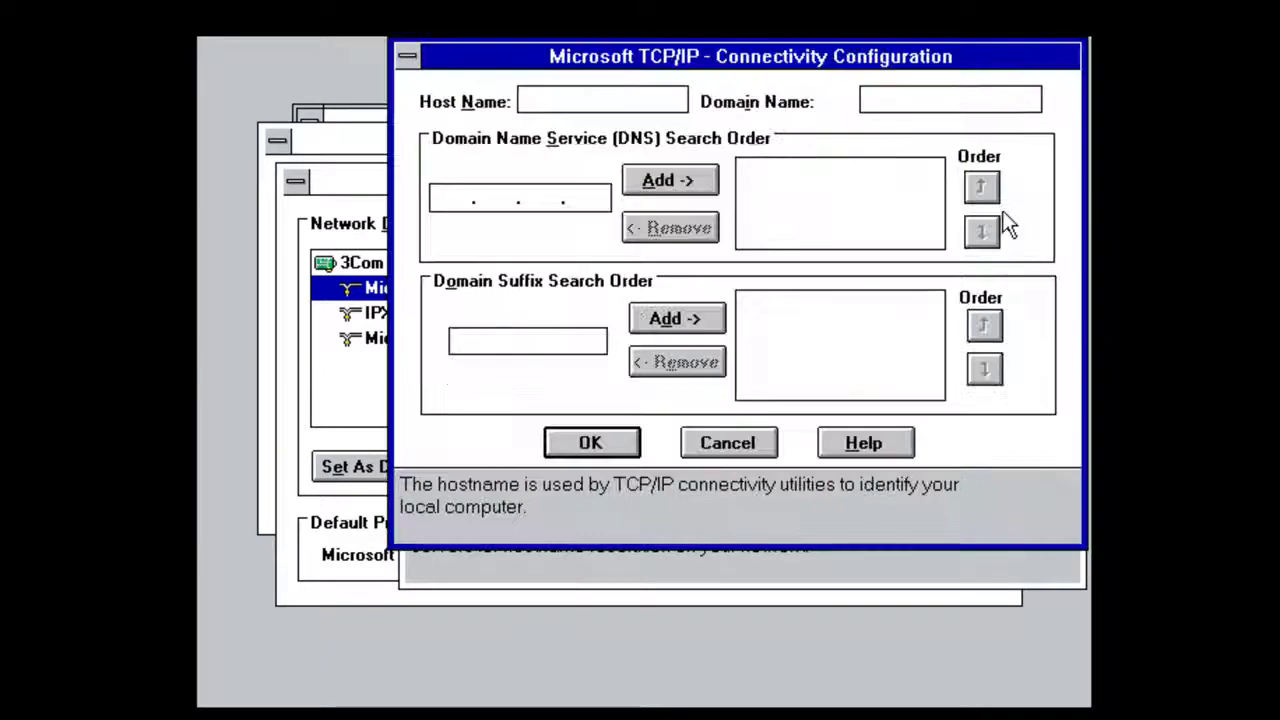
{"action": "type", "text": "10.0.0.1"}
{"action": "left_click", "coordinate": [668, 180]}
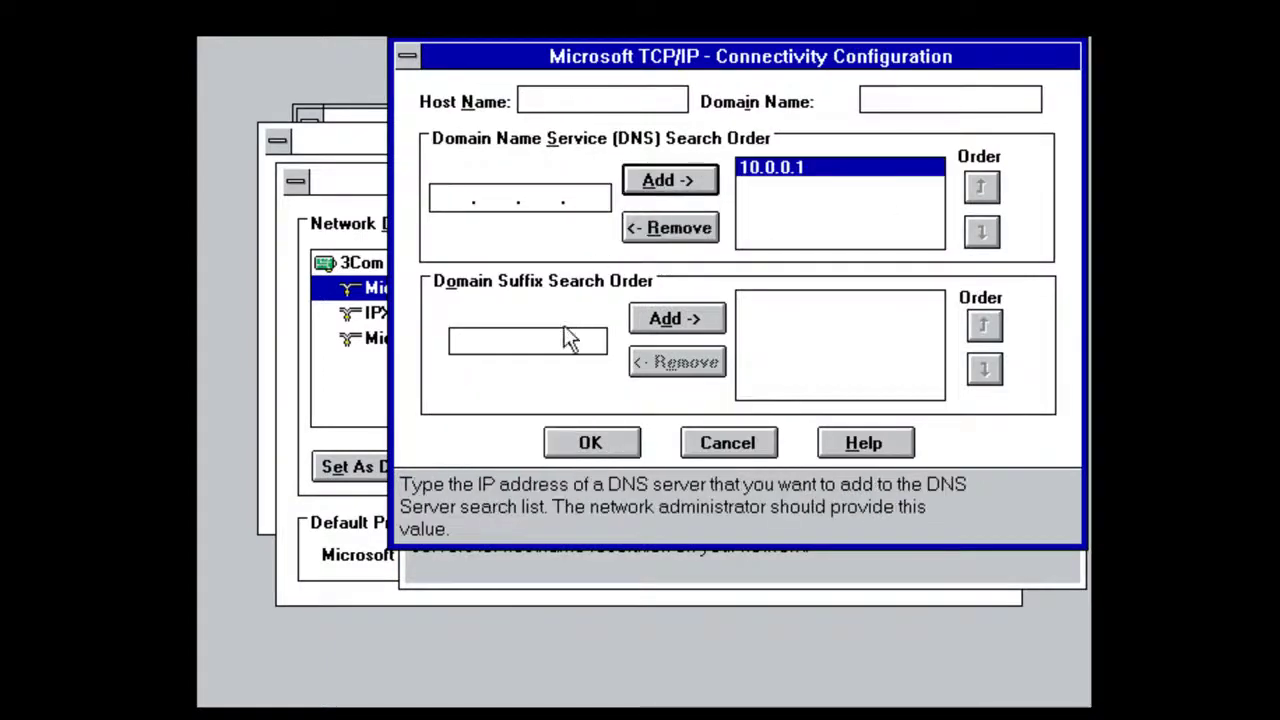
{"action": "left_click", "coordinate": [564, 327]}
{"action": "type", "text": "nugget"}
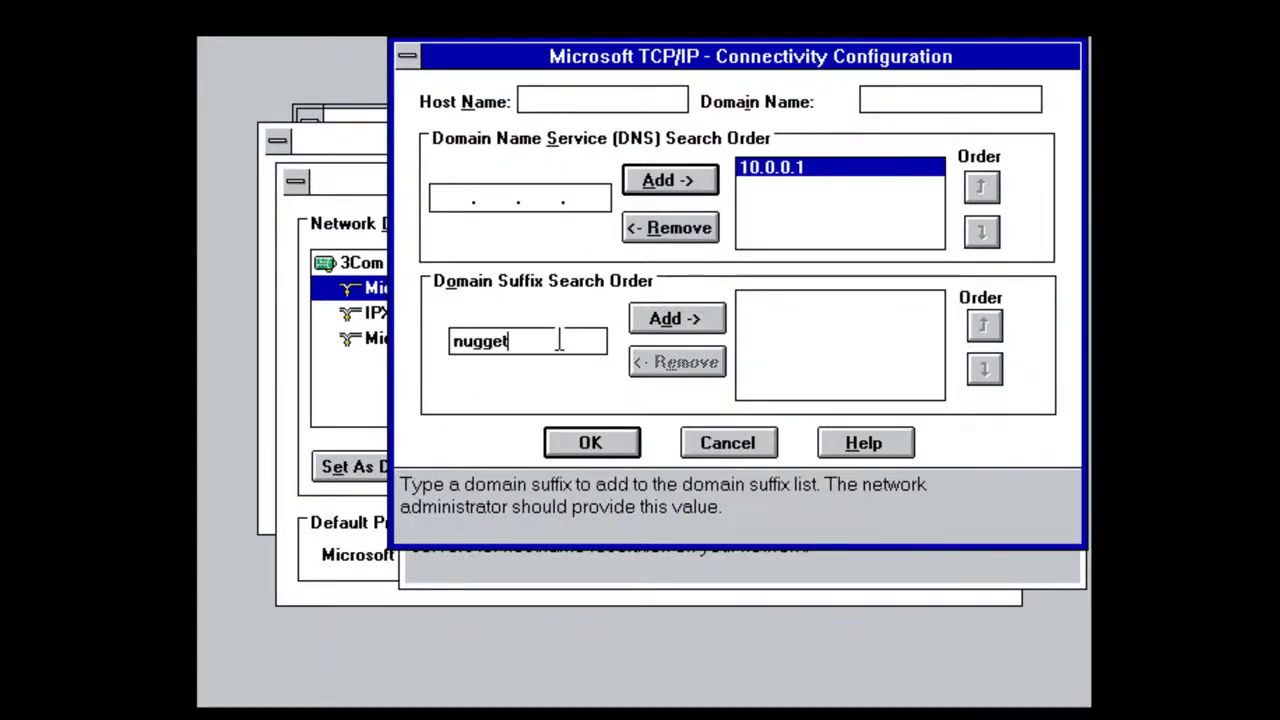
{"action": "type", "text": "lab.com"}
{"action": "left_click", "coordinate": [679, 316]}
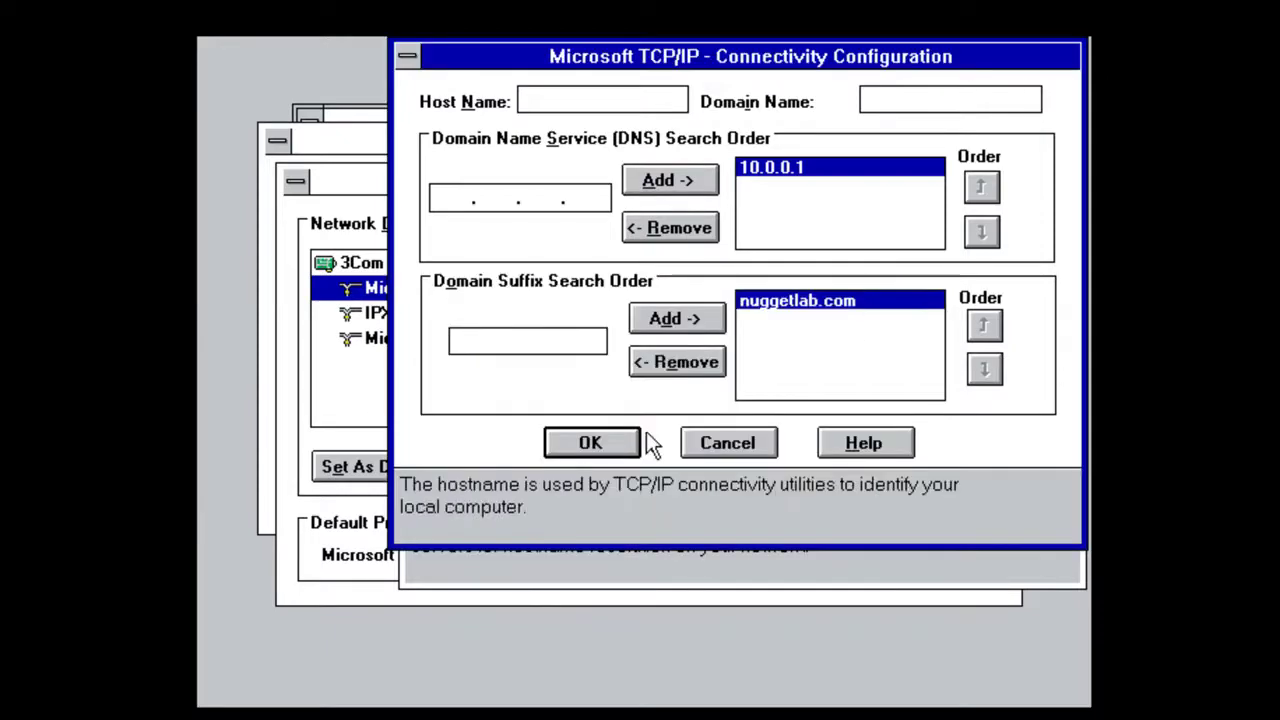
{"action": "left_click", "coordinate": [760, 443]}
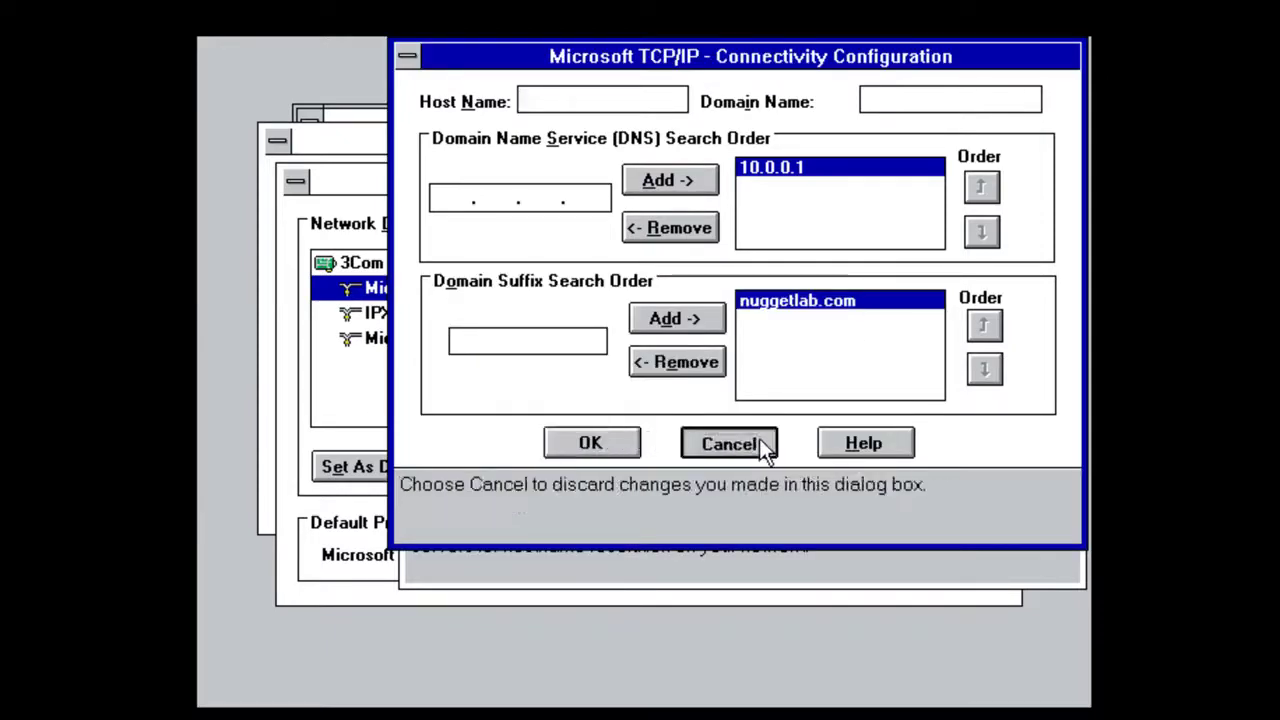
Step: Review the advanced TCP/IP settings without changing them and close the network driver configuration
{"action": "left_click", "coordinate": [955, 255]}
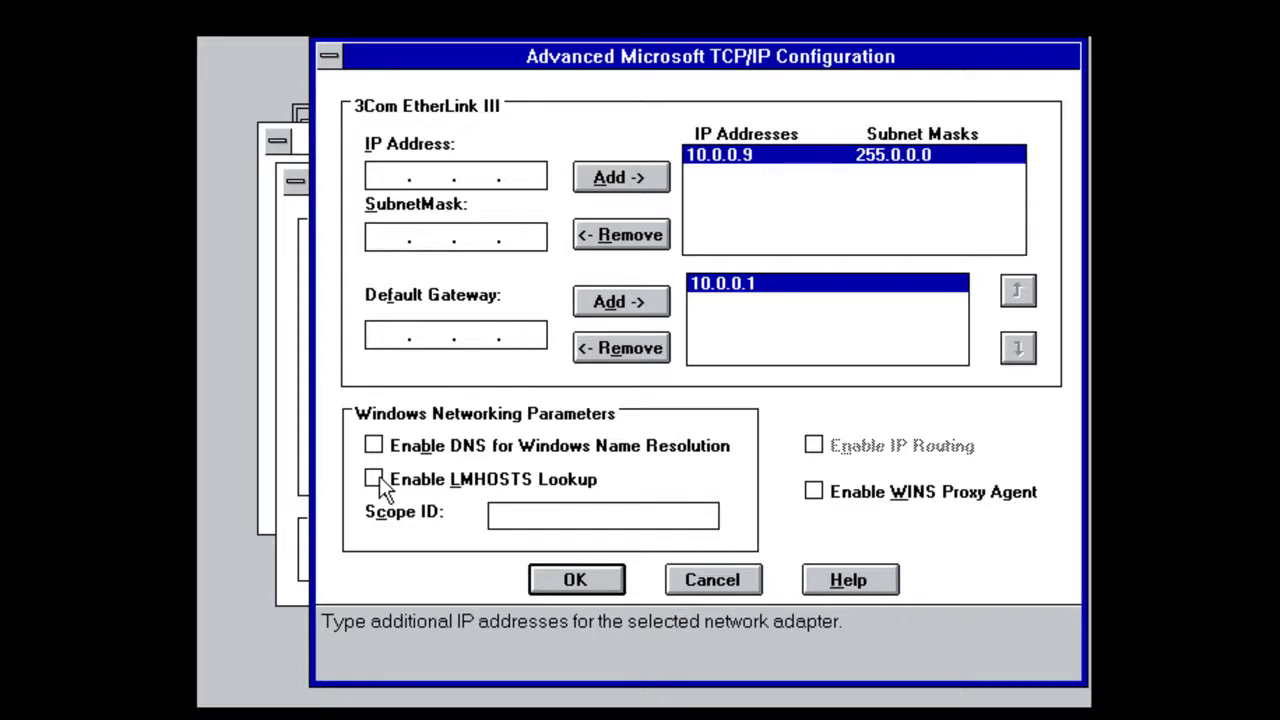
{"action": "left_click", "coordinate": [697, 580]}
{"action": "left_click", "coordinate": [931, 228]}
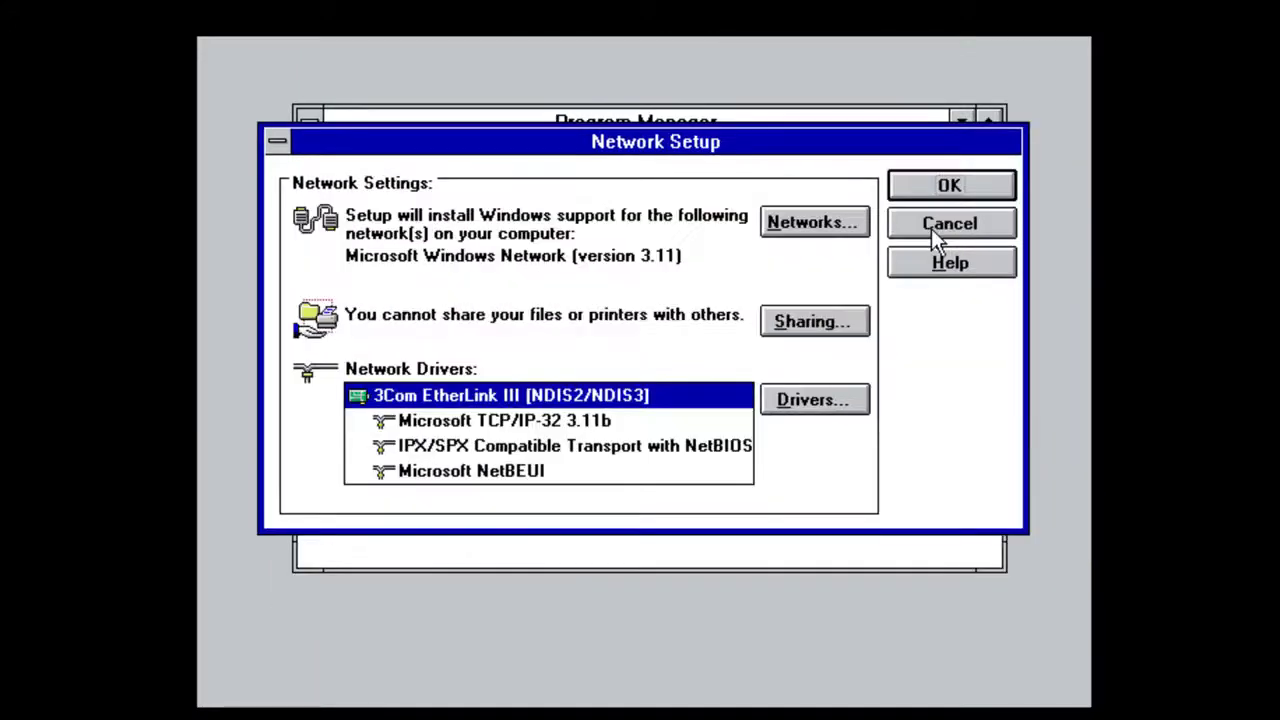
Step: Confirm the network setup and accept the existing user name, the workgroup WORKGROUP and the existing computer name
{"action": "left_click", "coordinate": [931, 190]}
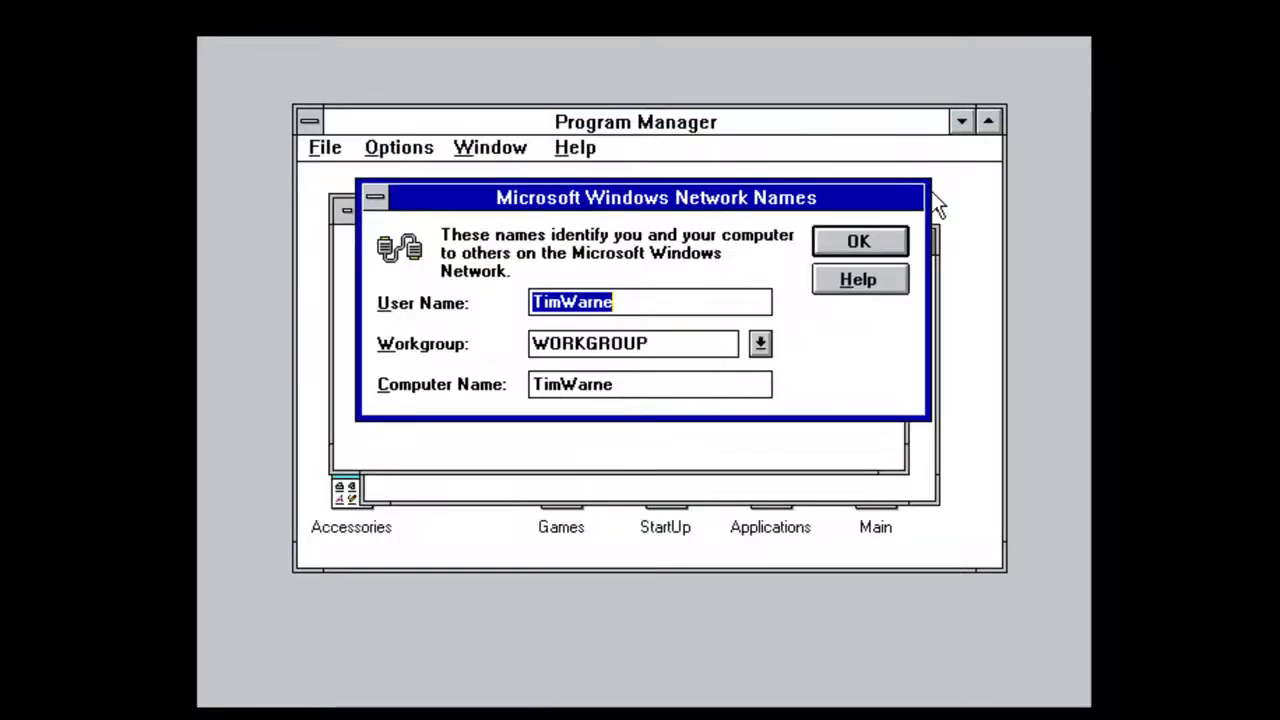
{"action": "left_click", "coordinate": [761, 344]}
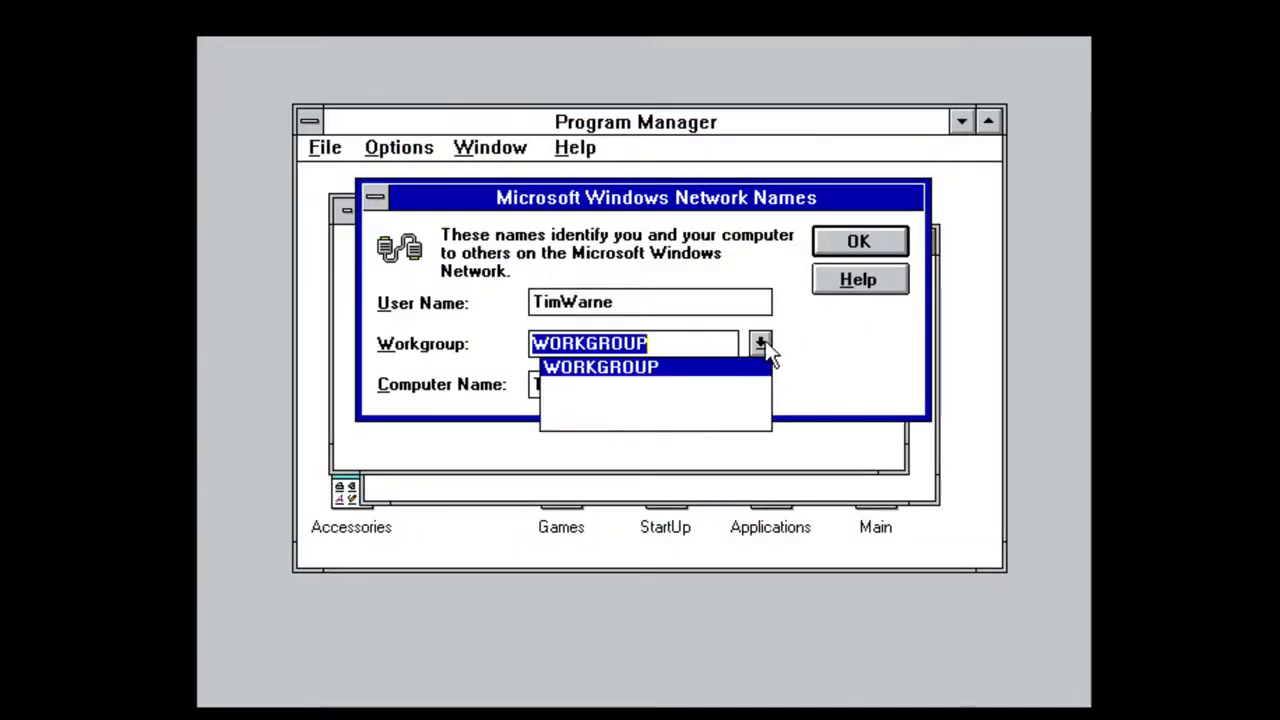
{"action": "left_click", "coordinate": [761, 344]}
{"action": "left_click", "coordinate": [663, 349]}
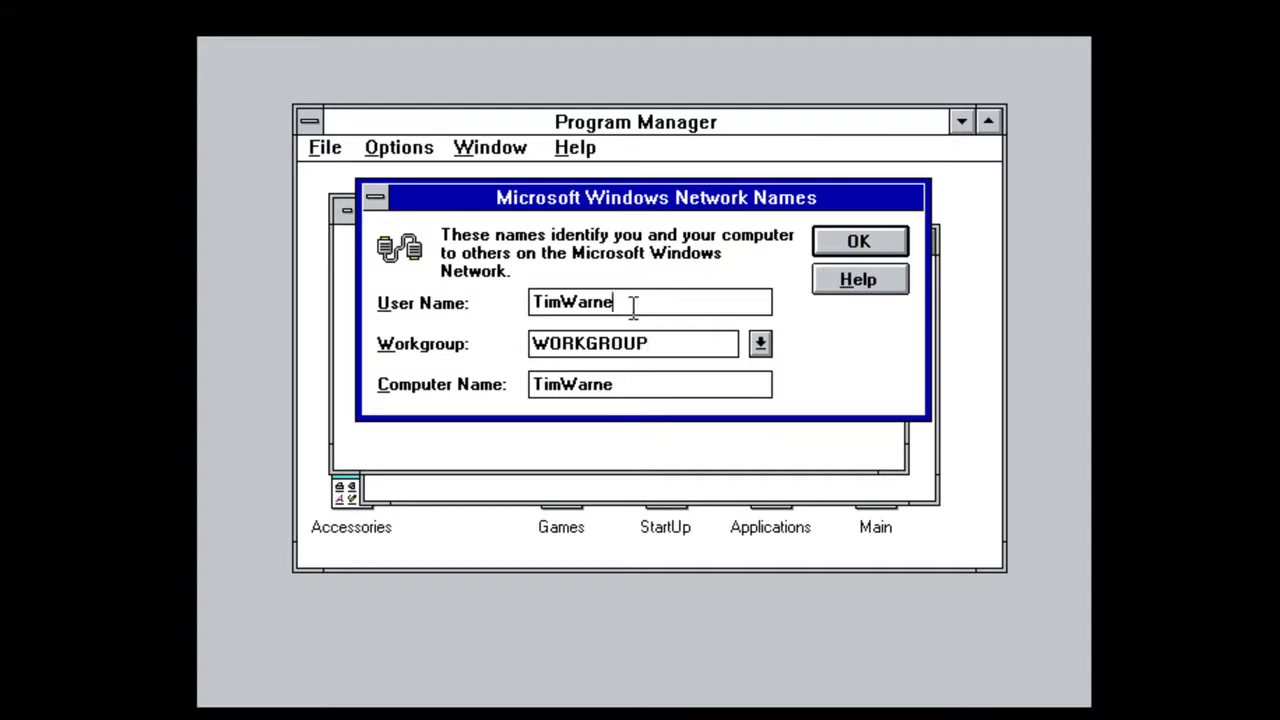
{"action": "left_click_drag", "start_coordinate": [631, 304], "coordinate": [441, 305]}
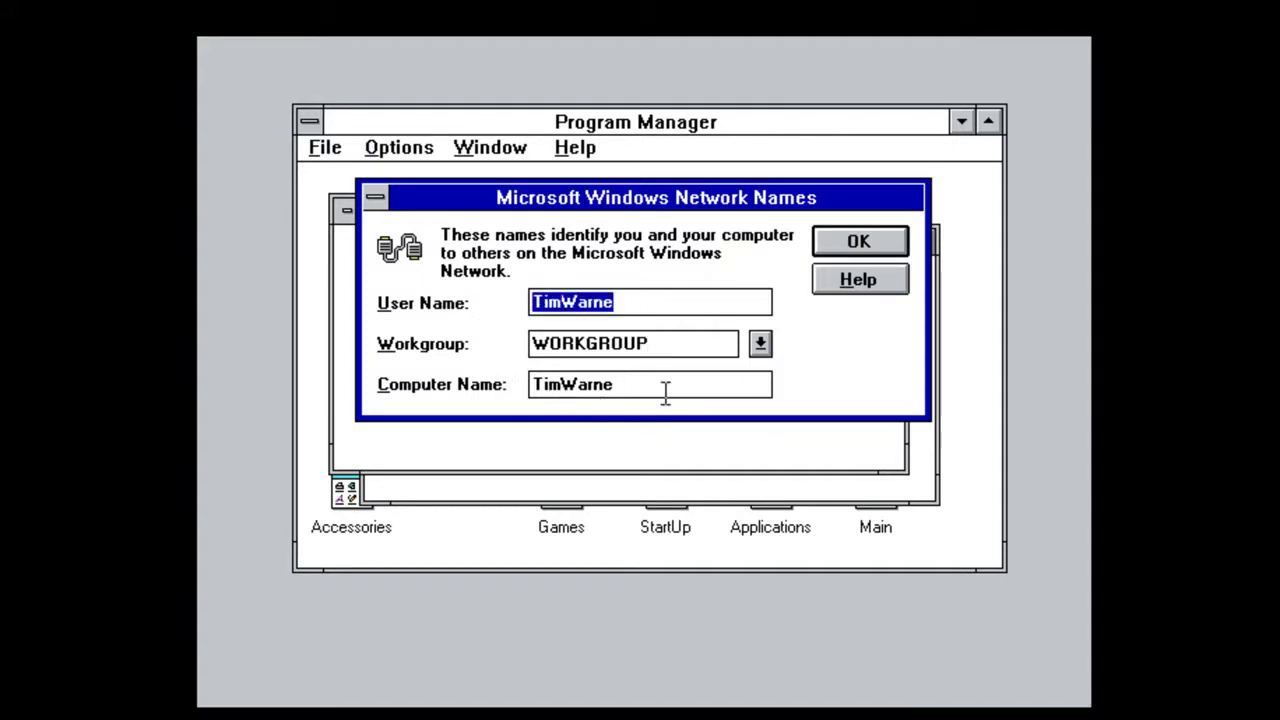
{"action": "left_click_drag", "start_coordinate": [663, 390], "coordinate": [420, 403]}
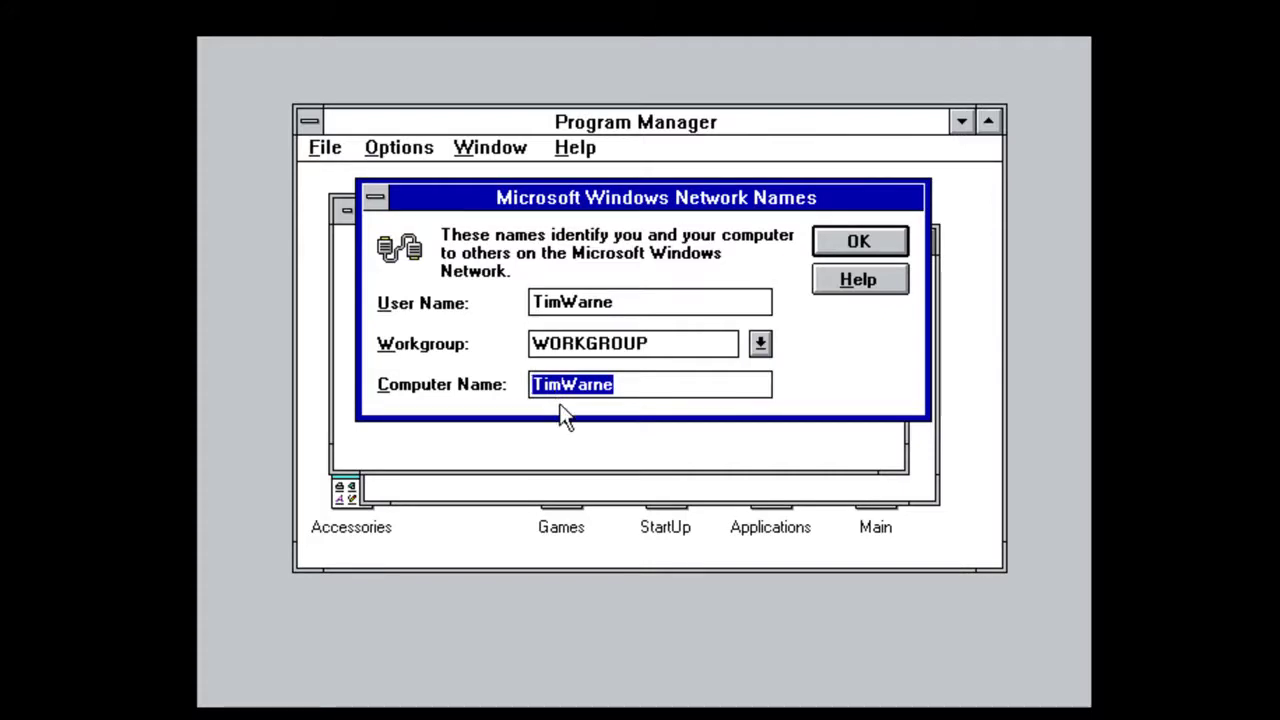
{"action": "key", "text": "Return"}
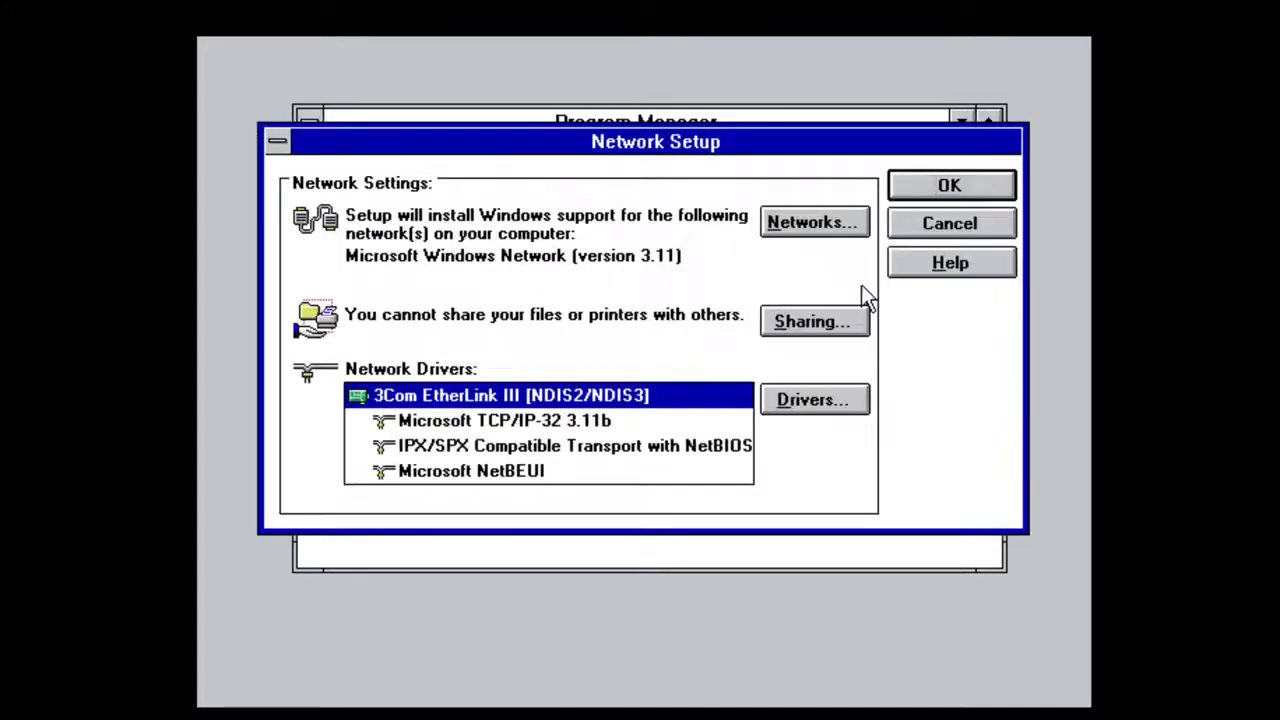